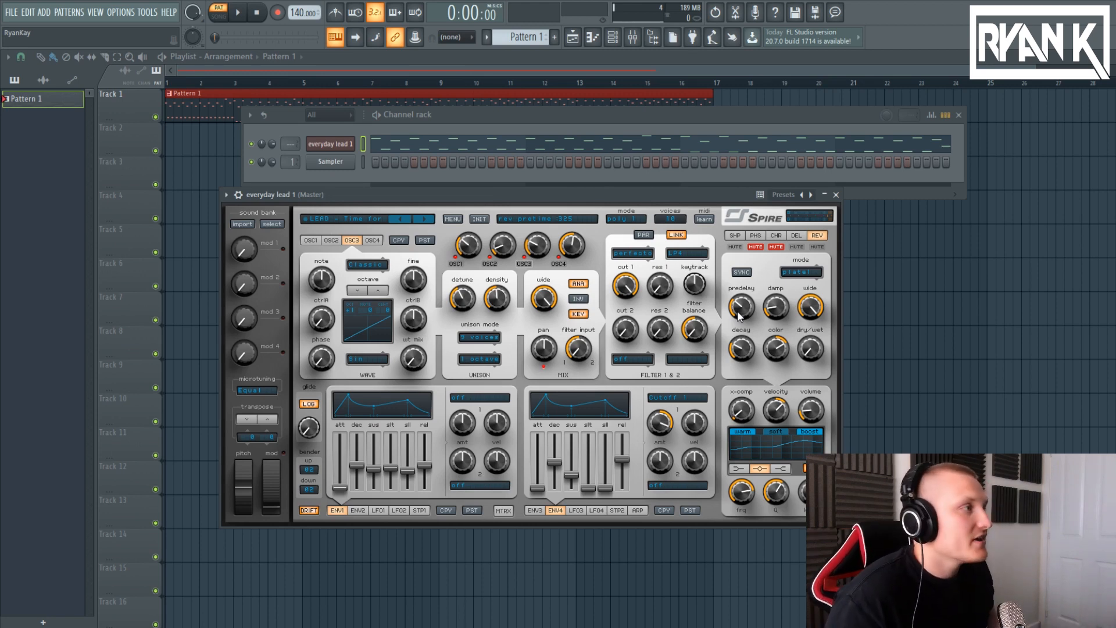
Step: Open the piano roll of the everyday lead 1 channel and play its pattern
right_click(348, 143)
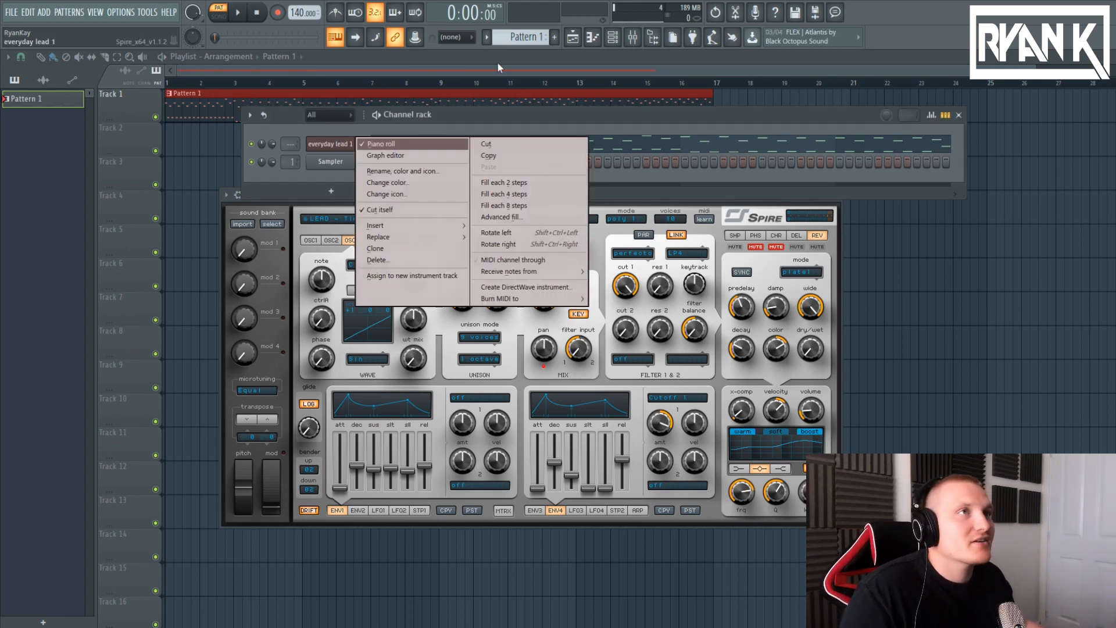
click(588, 43)
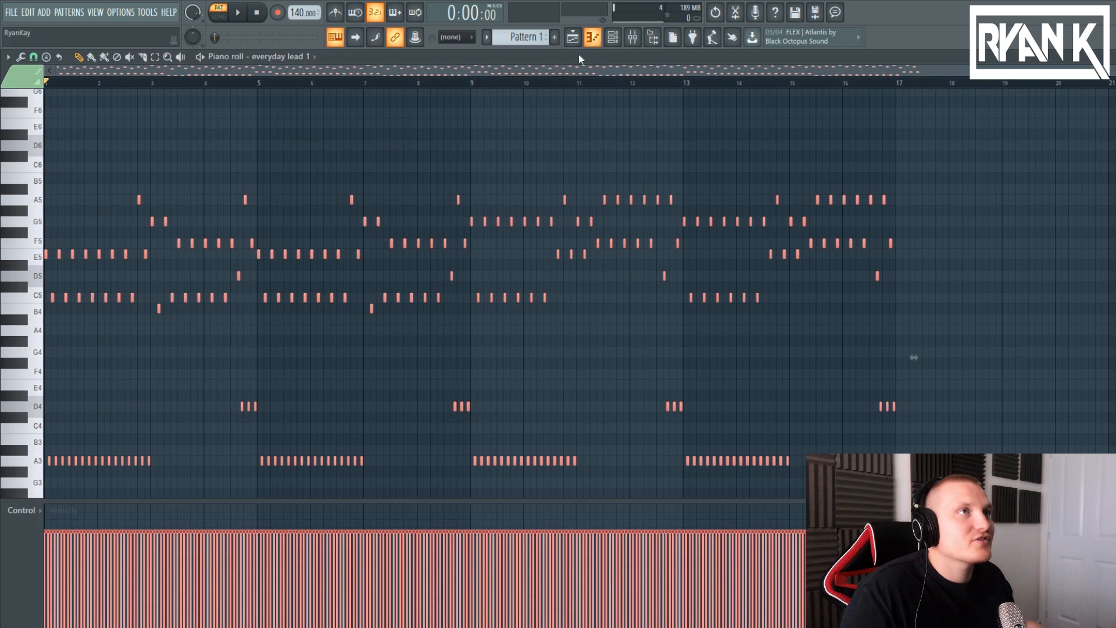
click(238, 13)
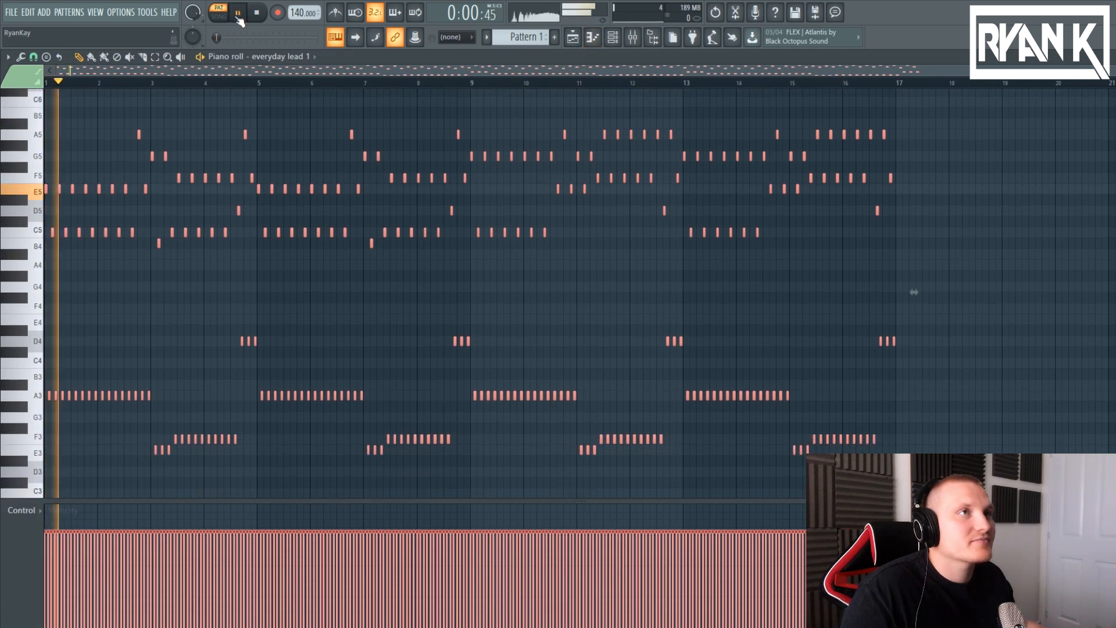
Step: Bring up the lead's Spire synth and audition a filter cutoff 1 sweep while the pattern plays, stopping playback at the end
click(613, 37)
click(343, 143)
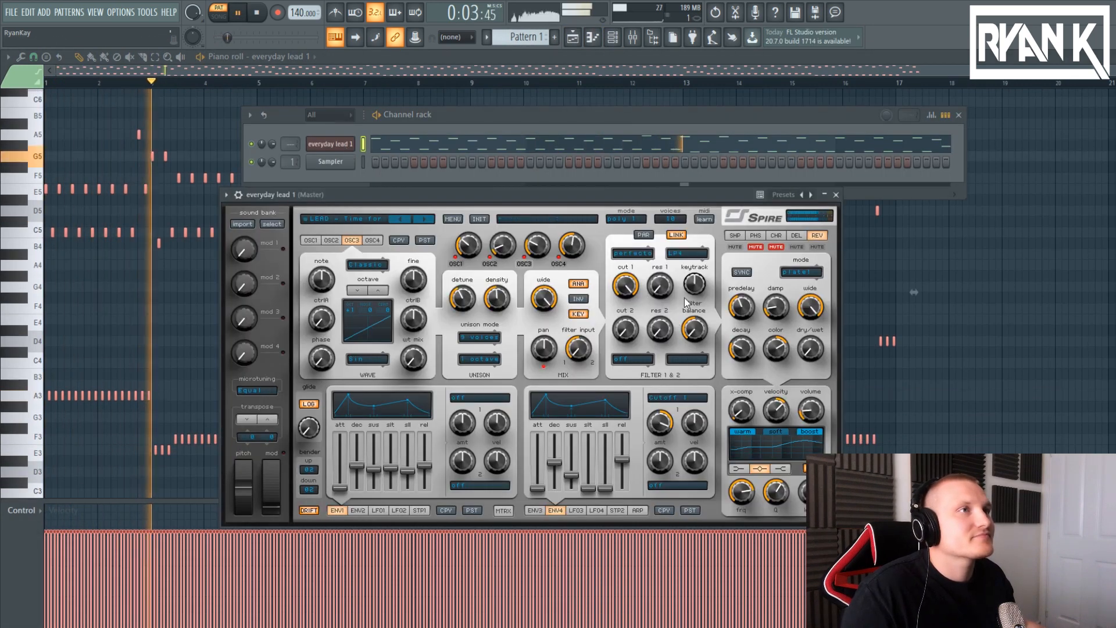
drag(621, 283, 622, 156)
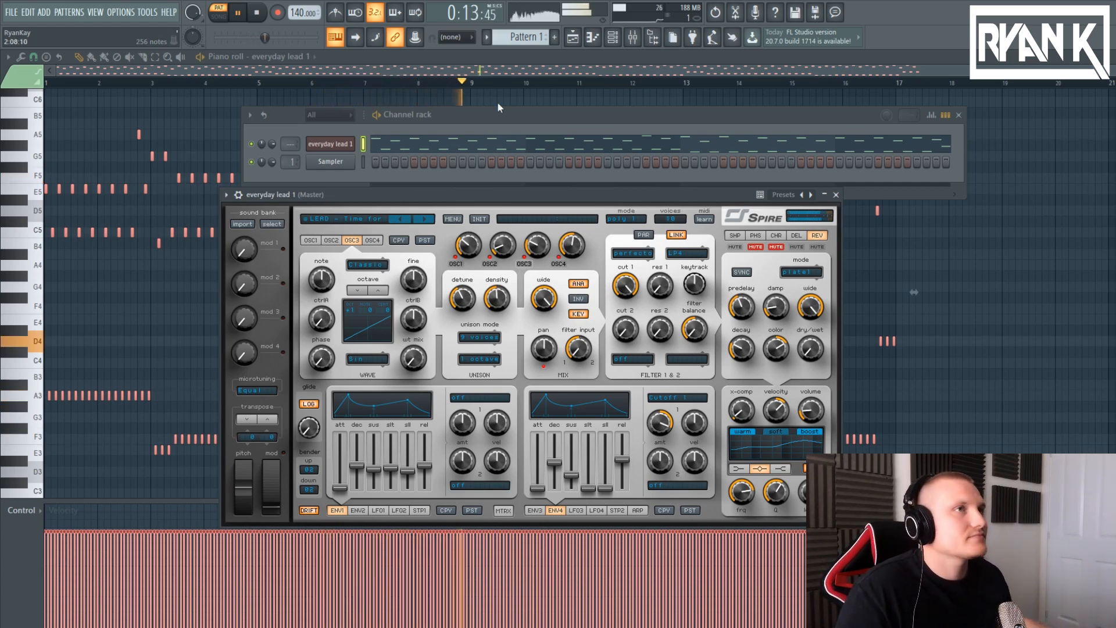
key(space)
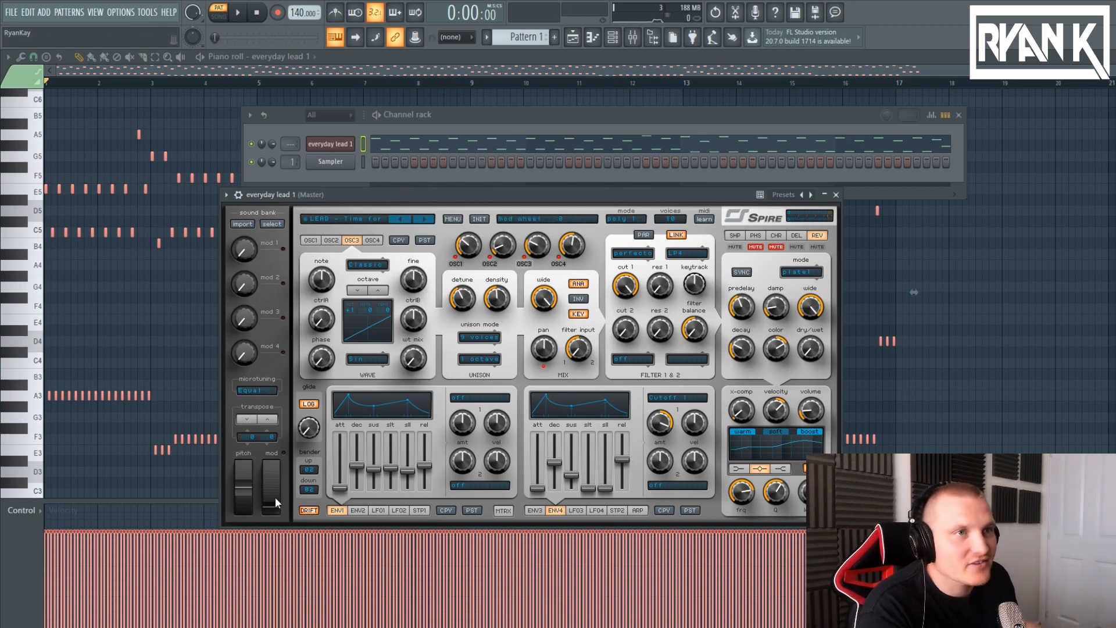
Step: Try out the mod wheel and the macro 2 and 3 knobs, returning the macros to 0
drag(278, 514, 281, 194)
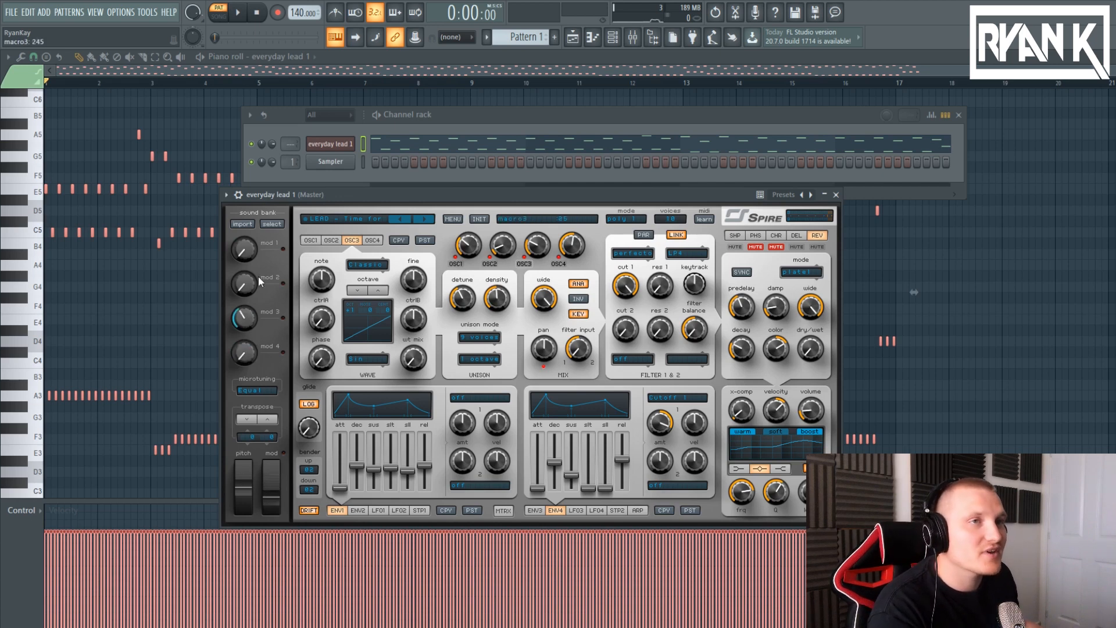
drag(260, 282, 265, 352)
drag(245, 276, 247, 288)
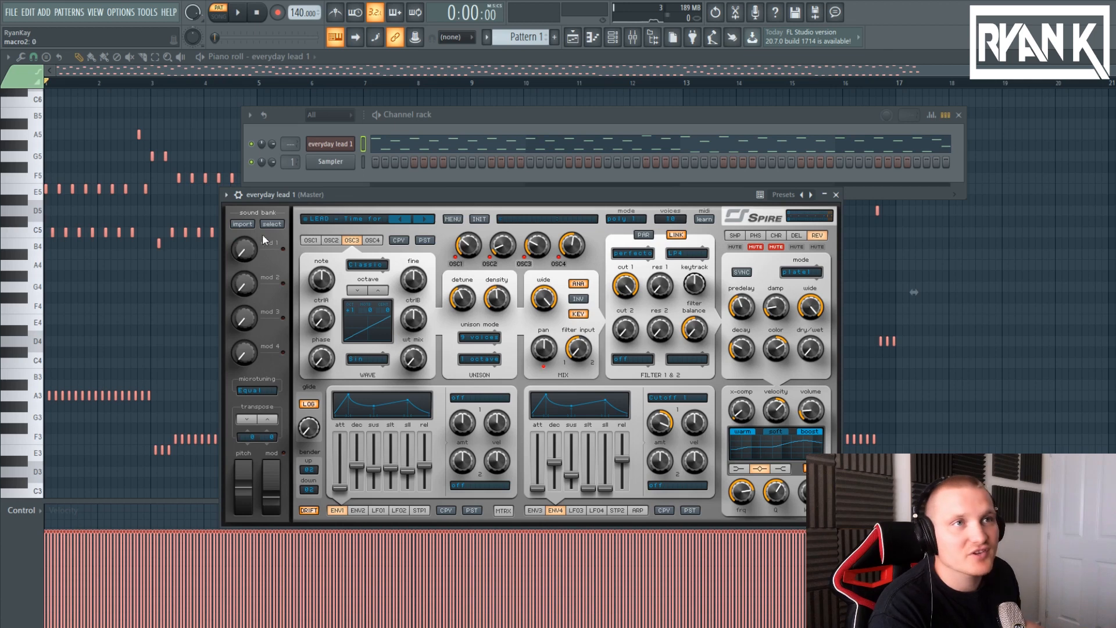
drag(265, 476, 279, 452)
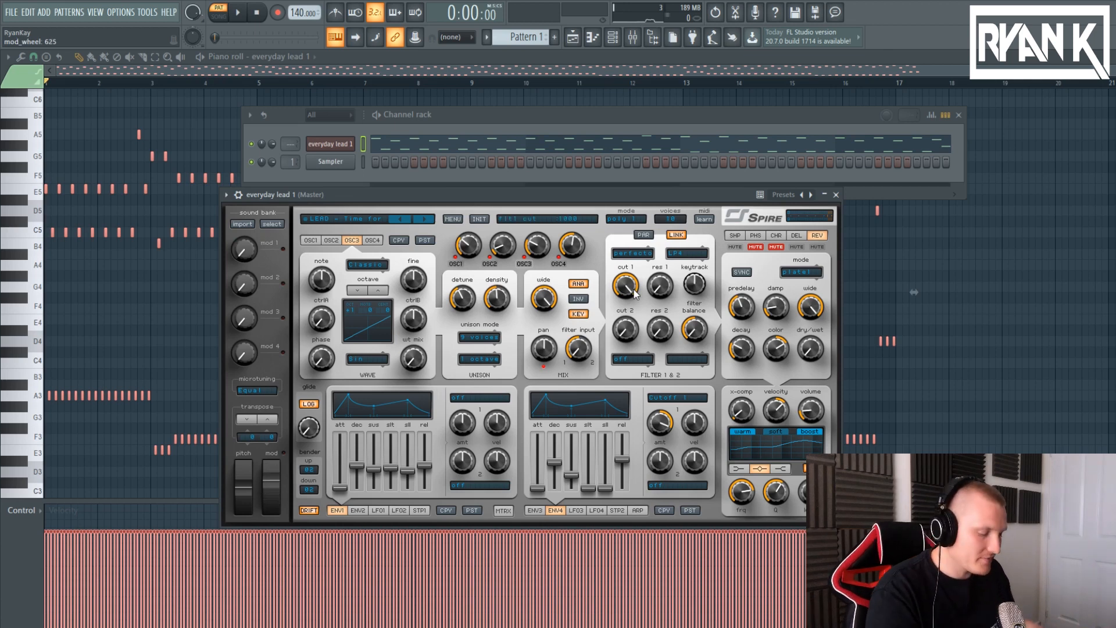
Step: Set Spire's filter cutoff 1 to 0 and audition raising it by hand during playback
drag(635, 294, 612, 331)
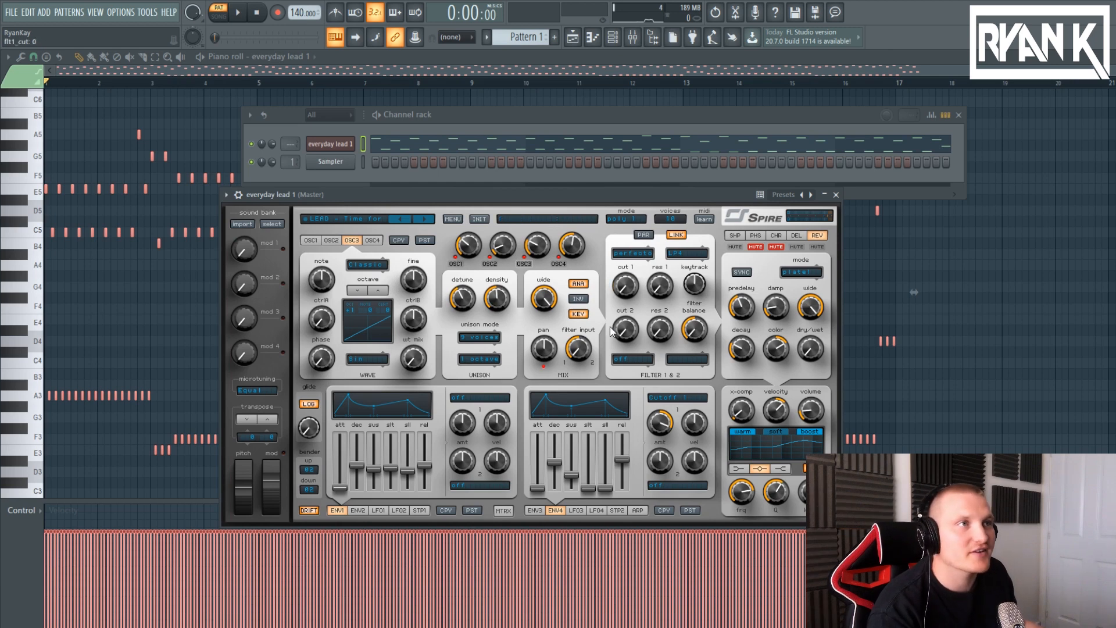
key(space)
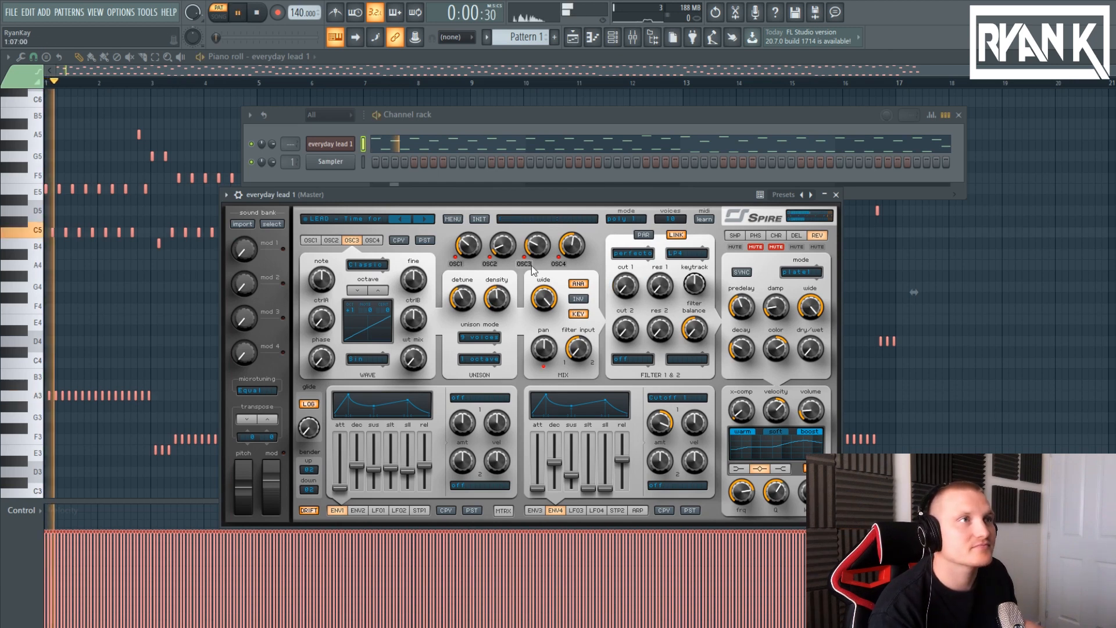
drag(625, 295, 629, 215)
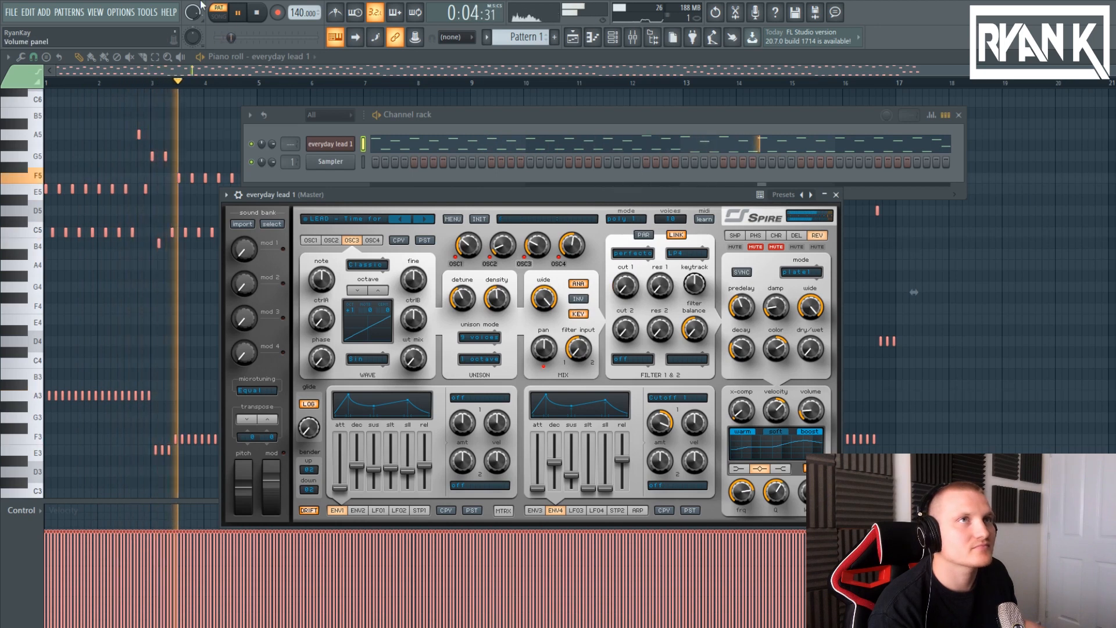
click(257, 21)
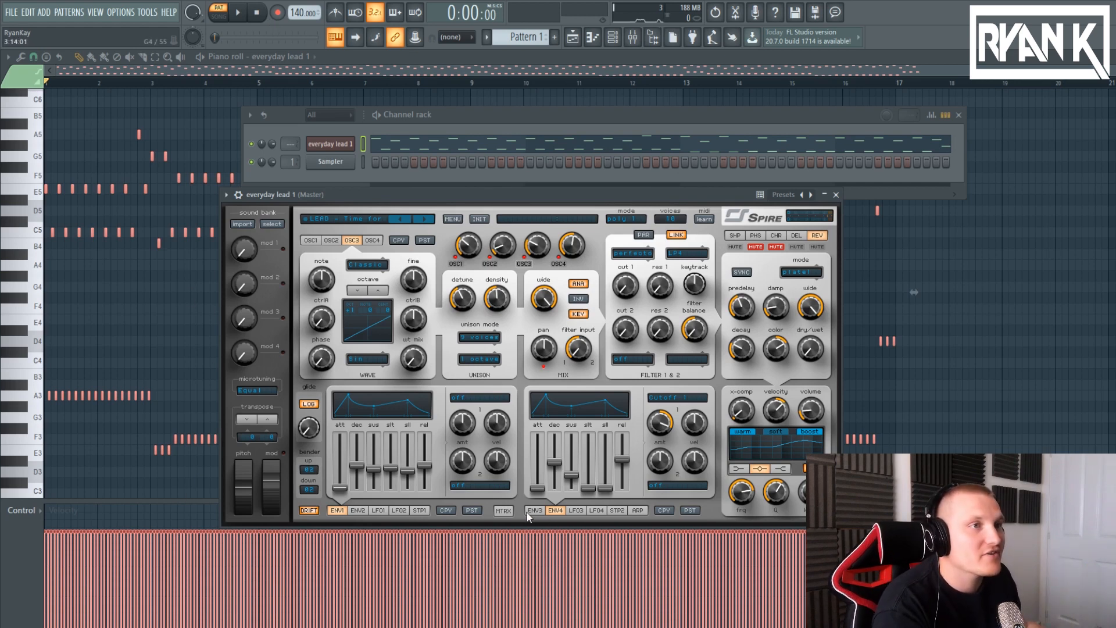
Step: Show Spire's modulation matrix and set the first source of slot 1 to ModWheel
click(510, 511)
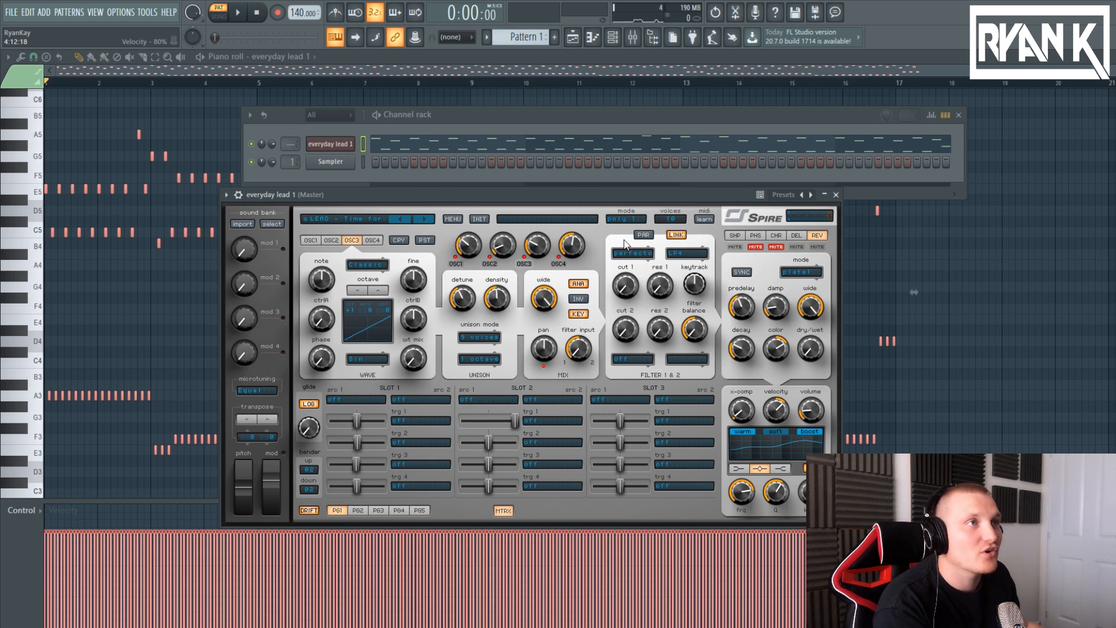
click(350, 401)
click(401, 464)
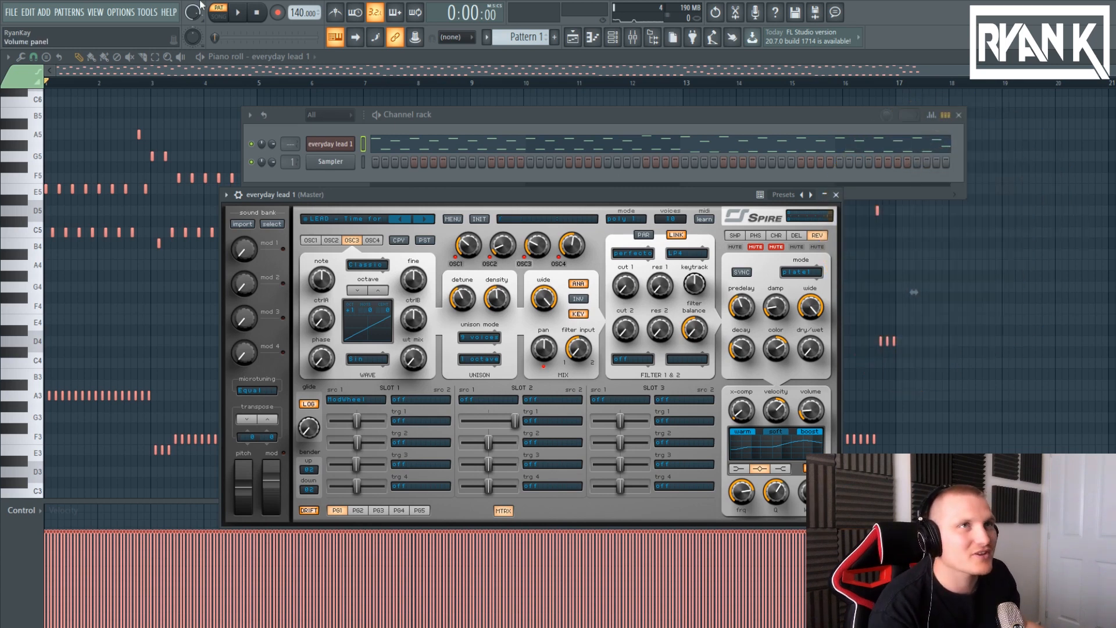
Step: Raise filter cutoff 1 slightly above zero while the pattern plays, and stop playback
click(239, 14)
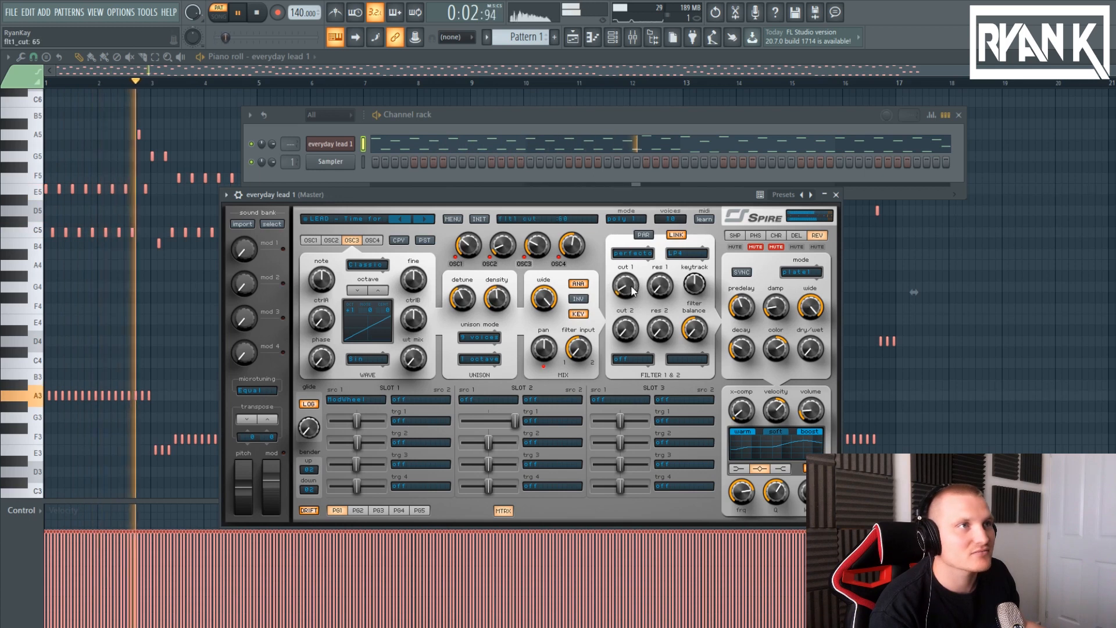
click(272, 12)
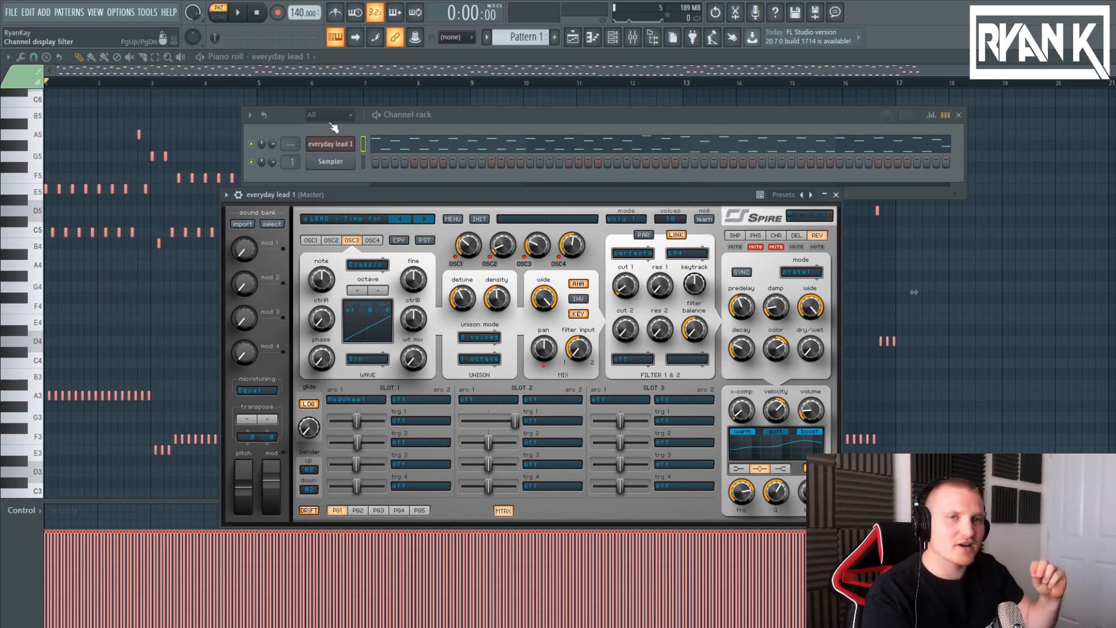
Step: Assign Cutoff 1 from the Filter group as slot 1's first target and raise its amount to maximum
click(420, 421)
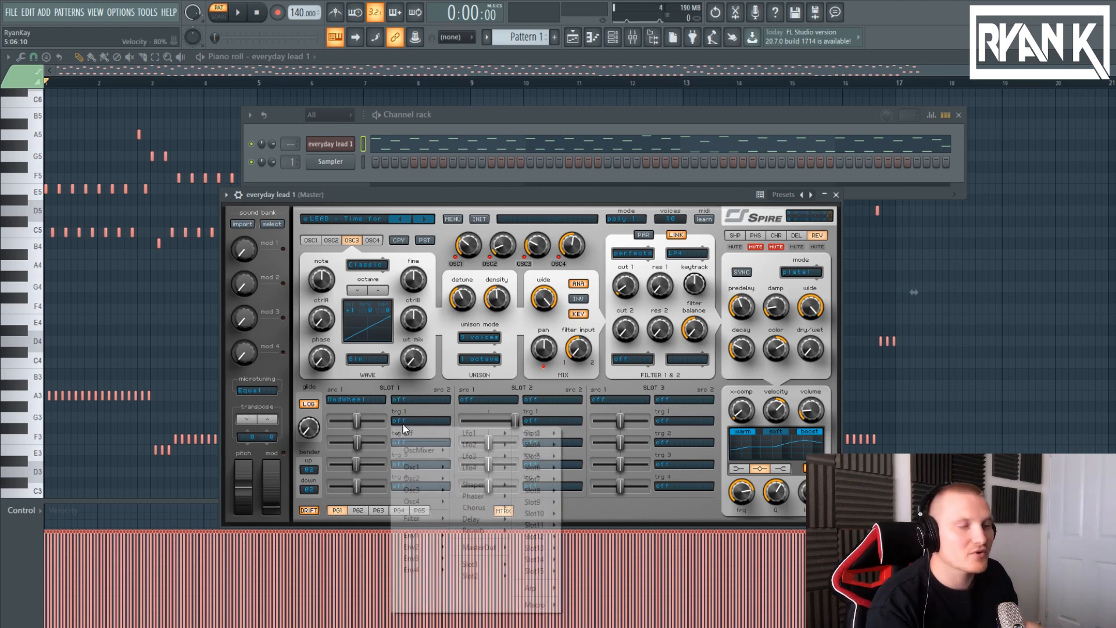
mouse_move(431, 519)
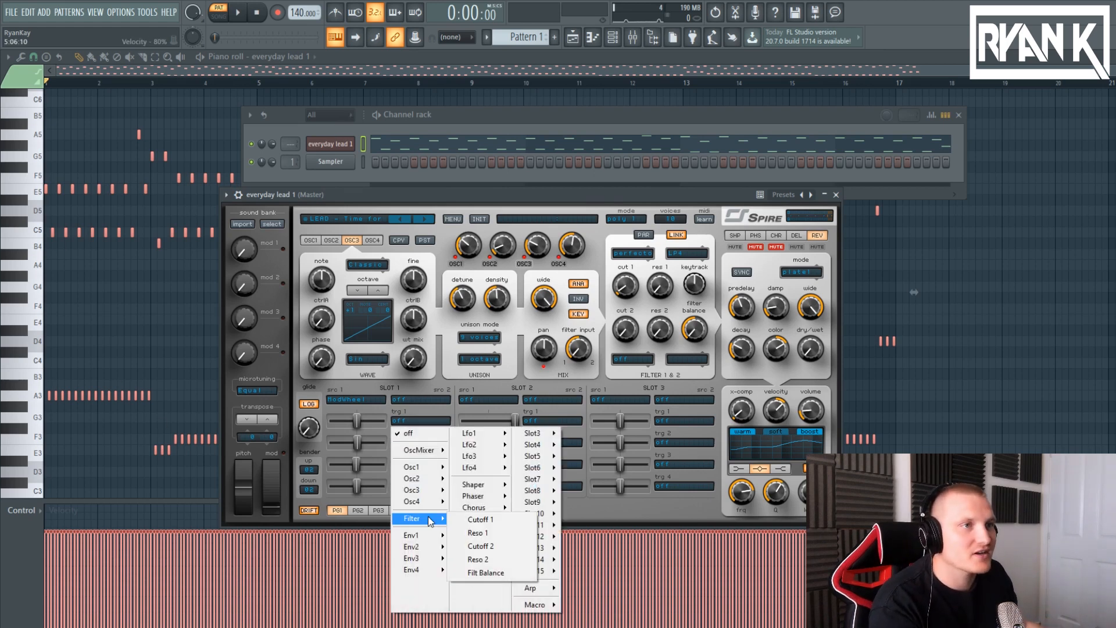
click(479, 519)
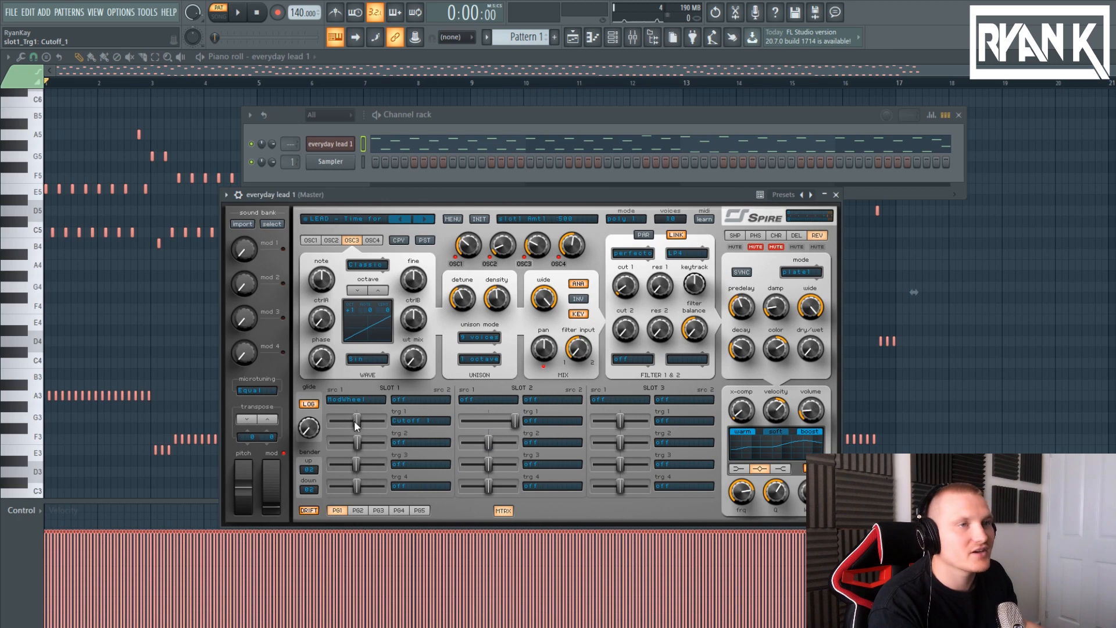
drag(355, 421, 376, 424)
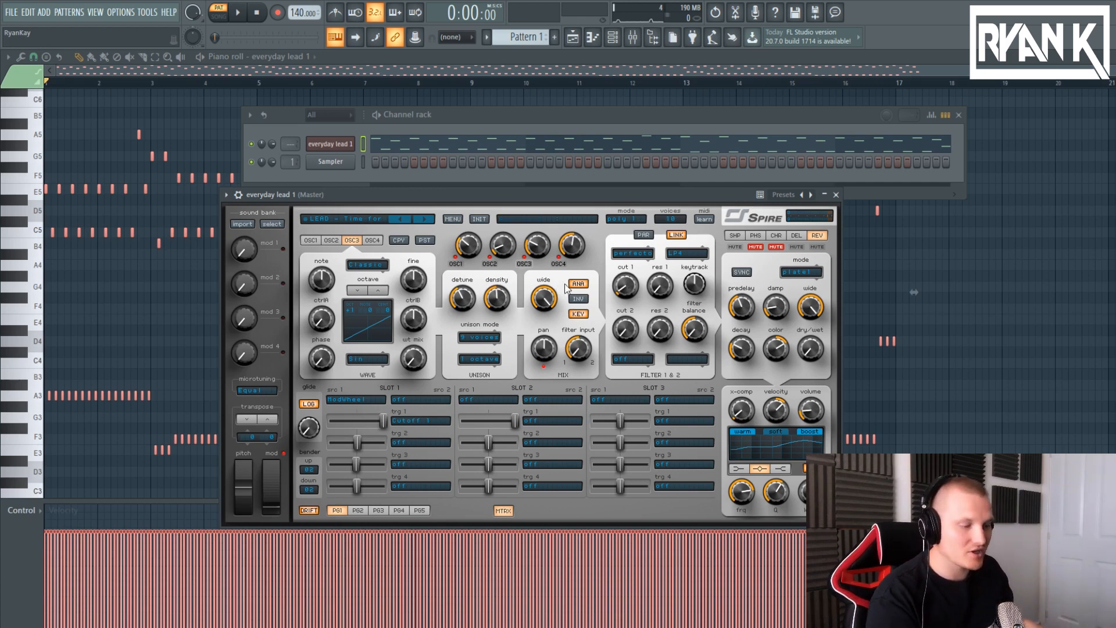
Step: Fine-tune the Cutoff 1 modulation amount to slightly below maximum while sweeping the mod wheel during playback
key(space)
drag(271, 494, 278, 379)
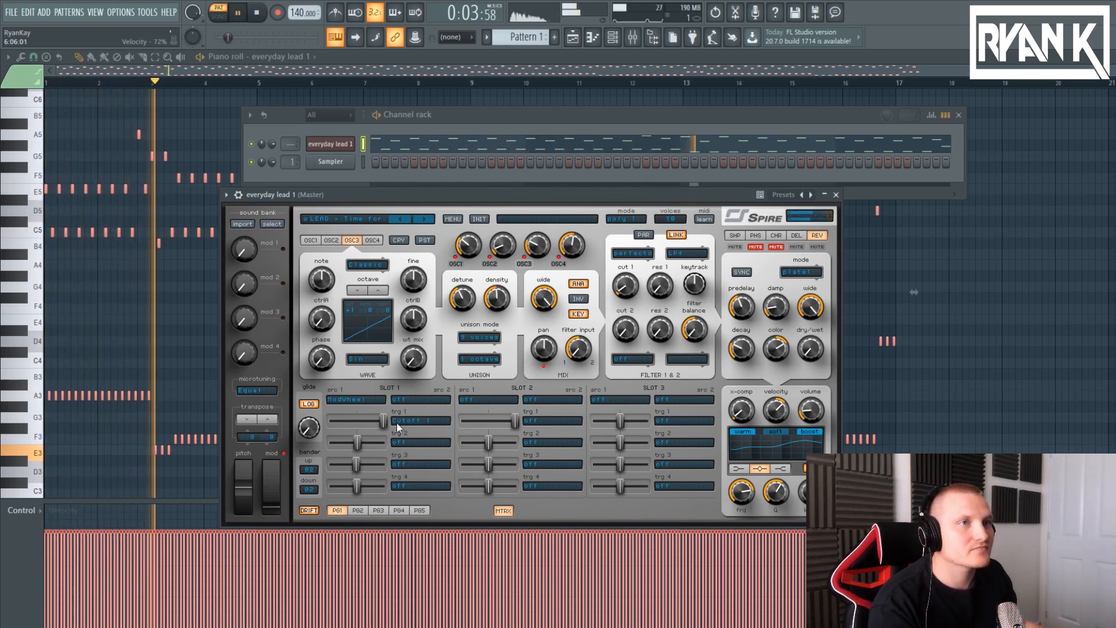
drag(386, 418, 369, 424)
drag(264, 490, 278, 365)
drag(365, 420, 378, 428)
drag(272, 475, 259, 617)
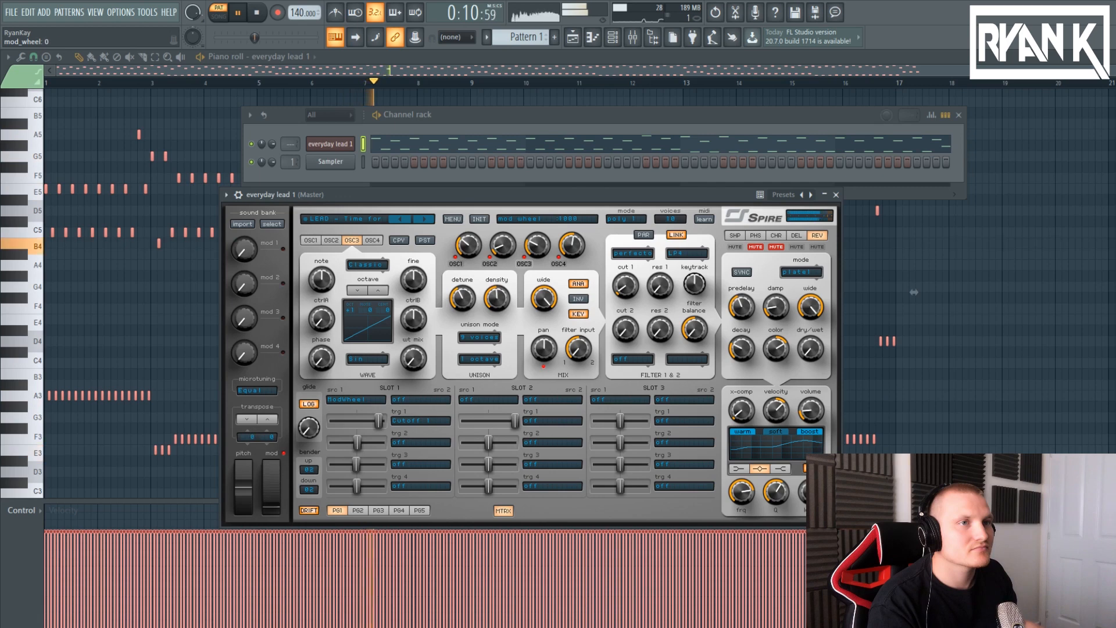
click(257, 12)
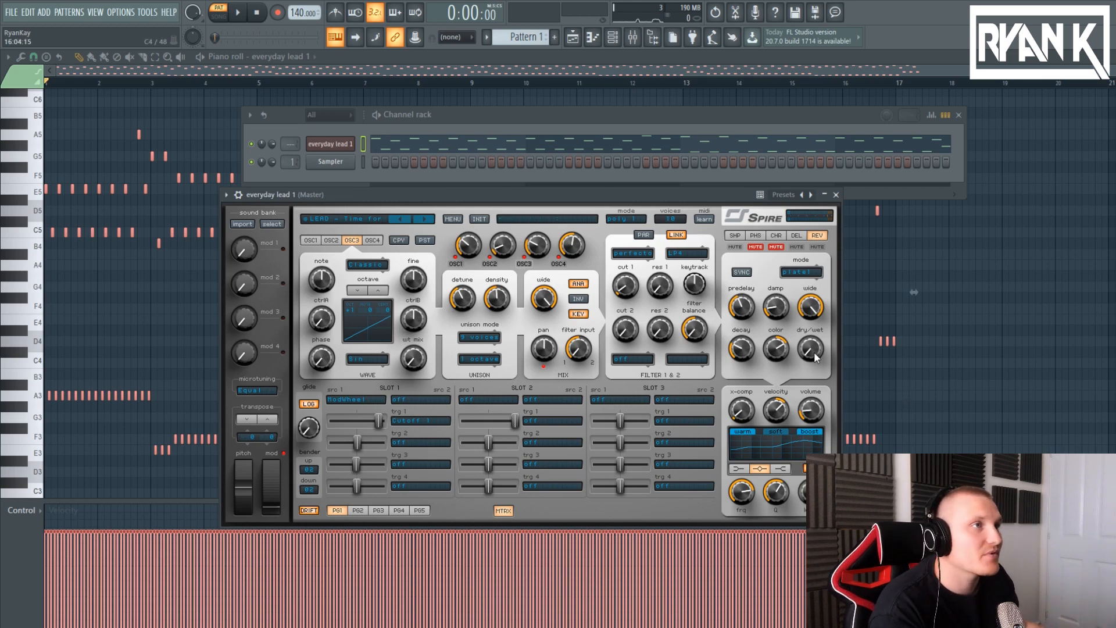
Step: Try the reverb dry/wet knob at 1000 and bring it back down to fully dry
mouse_move(814, 352)
mouse_down()
mouse_move(815, 316)
mouse_move(812, 359)
mouse_up()
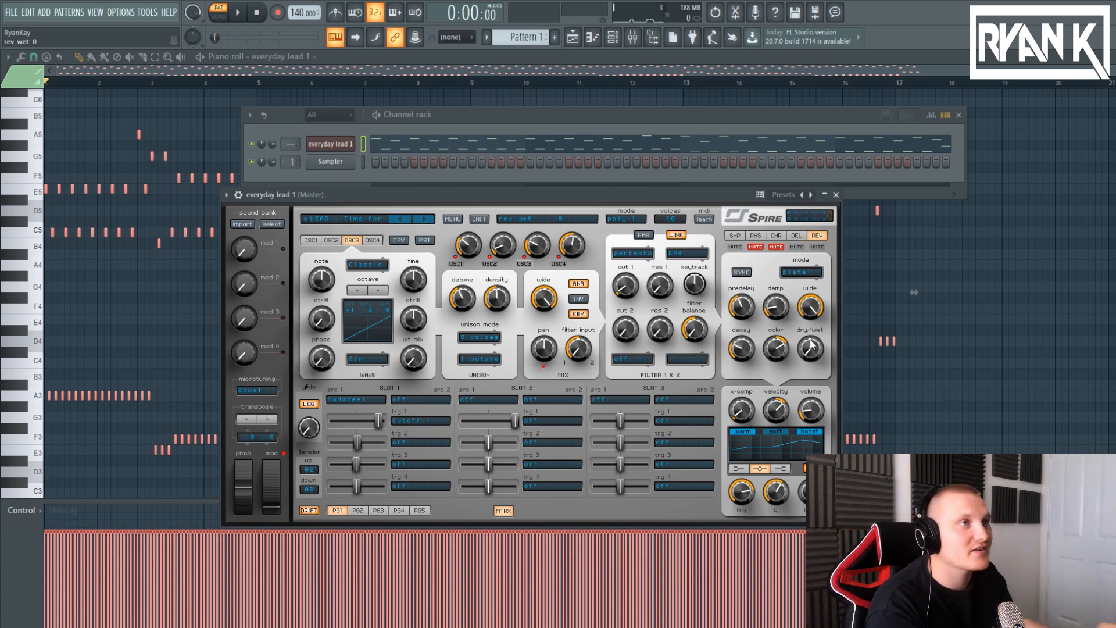
drag(812, 344, 825, 220)
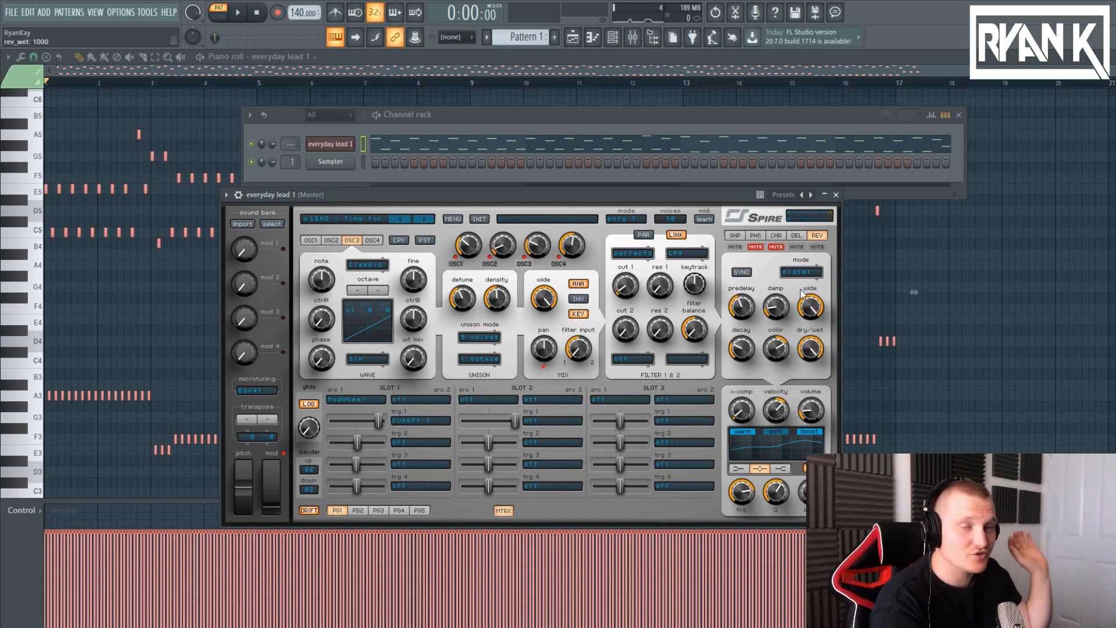
mouse_move(814, 344)
mouse_down()
mouse_move(815, 429)
mouse_move(819, 360)
mouse_up()
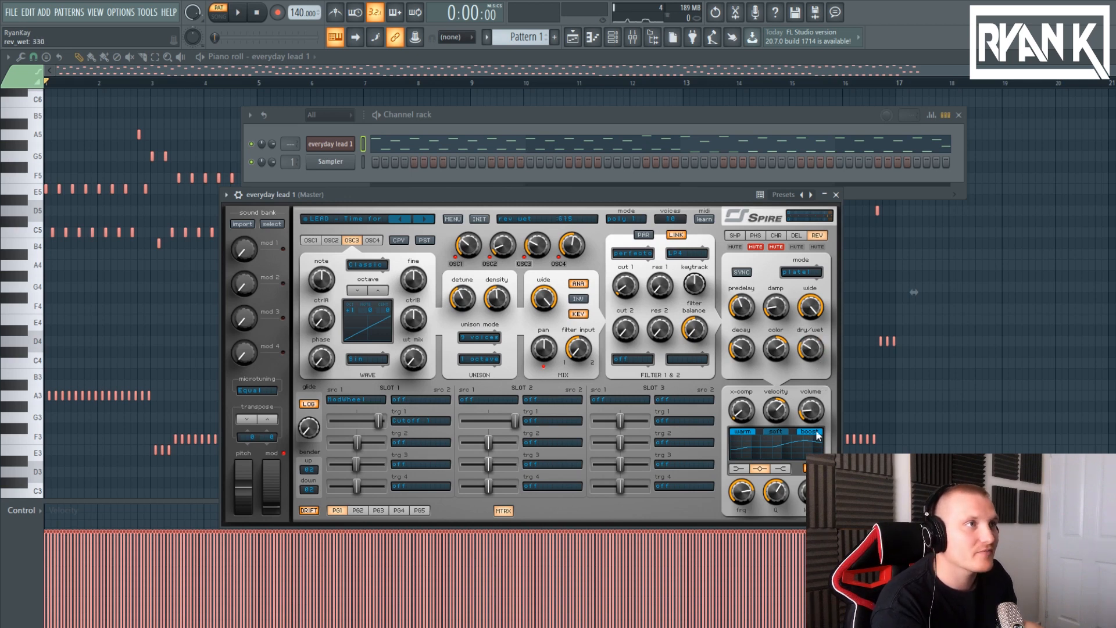
drag(819, 436, 820, 478)
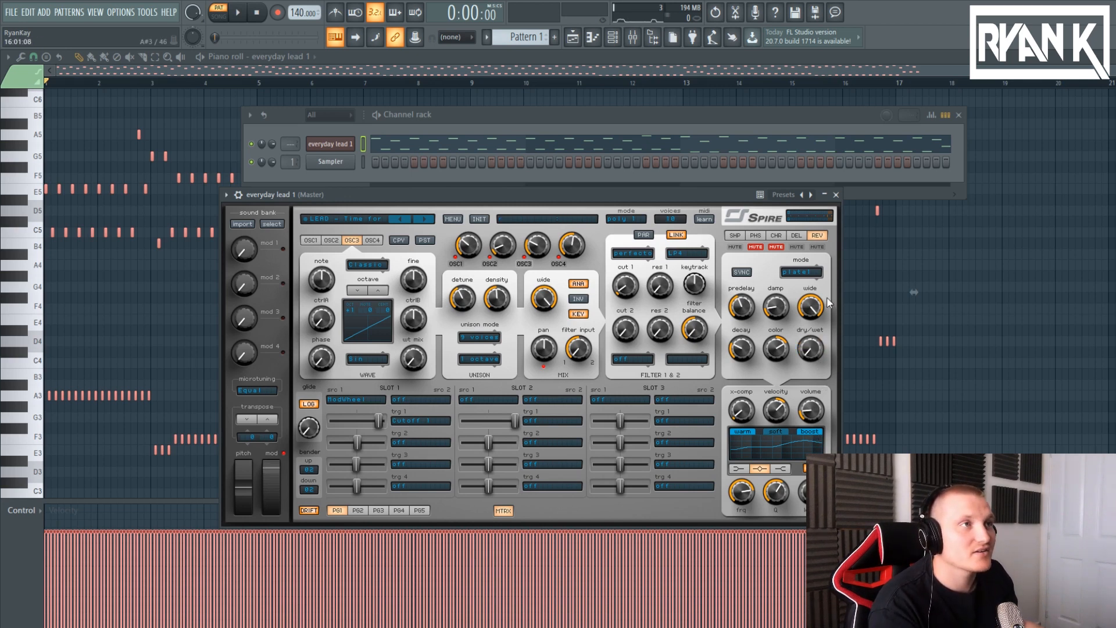
Step: Assign the reverb's dry/wet as slot 1's second target and set its amount to 1000
click(407, 443)
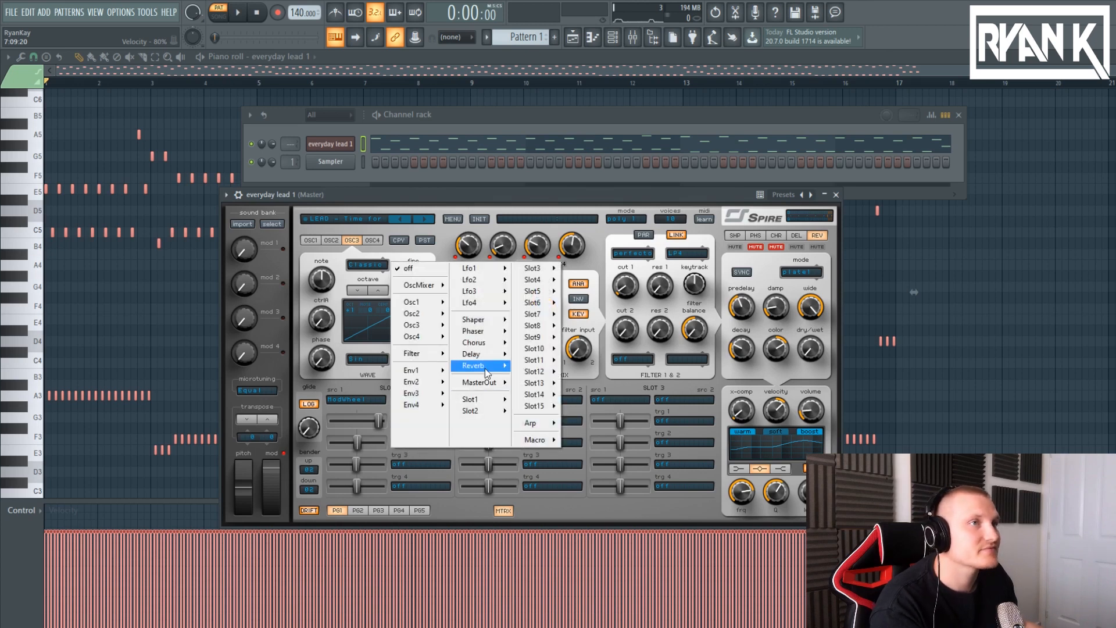
mouse_move(486, 368)
click(546, 432)
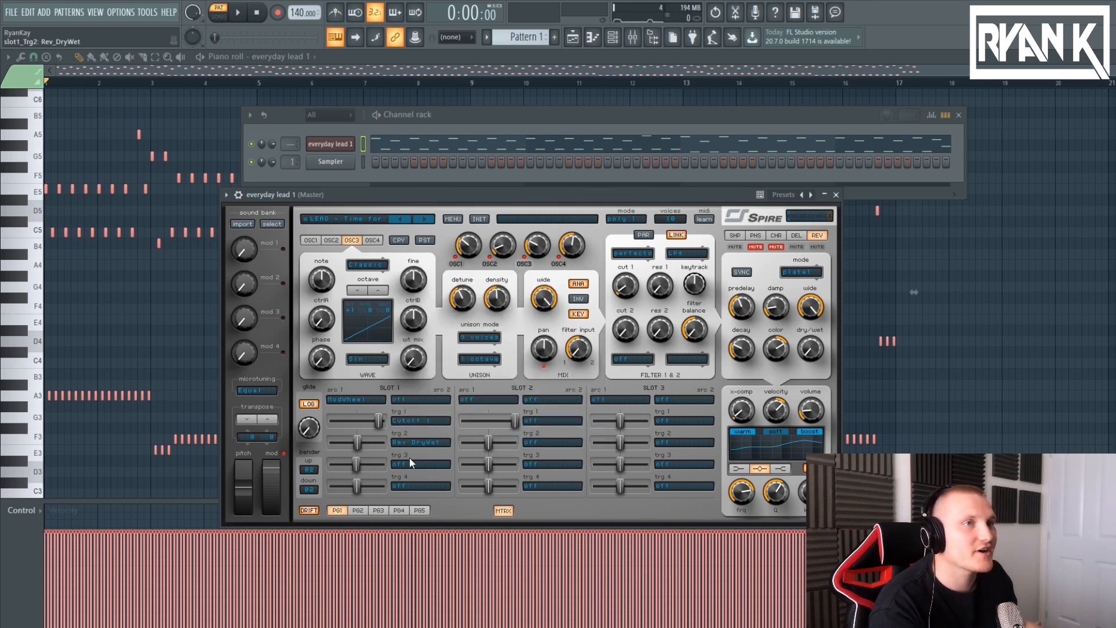
drag(356, 443, 393, 445)
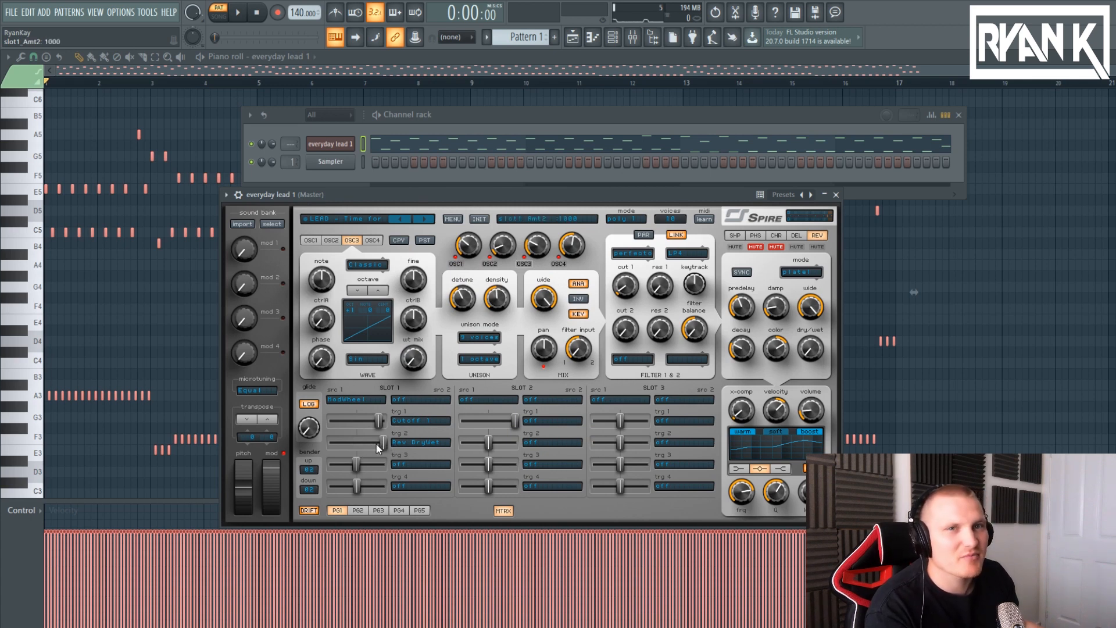
Step: Audition the mod wheel sweep during playback and lower slot 1's reverb dry/wet amount to 784
drag(270, 478, 278, 443)
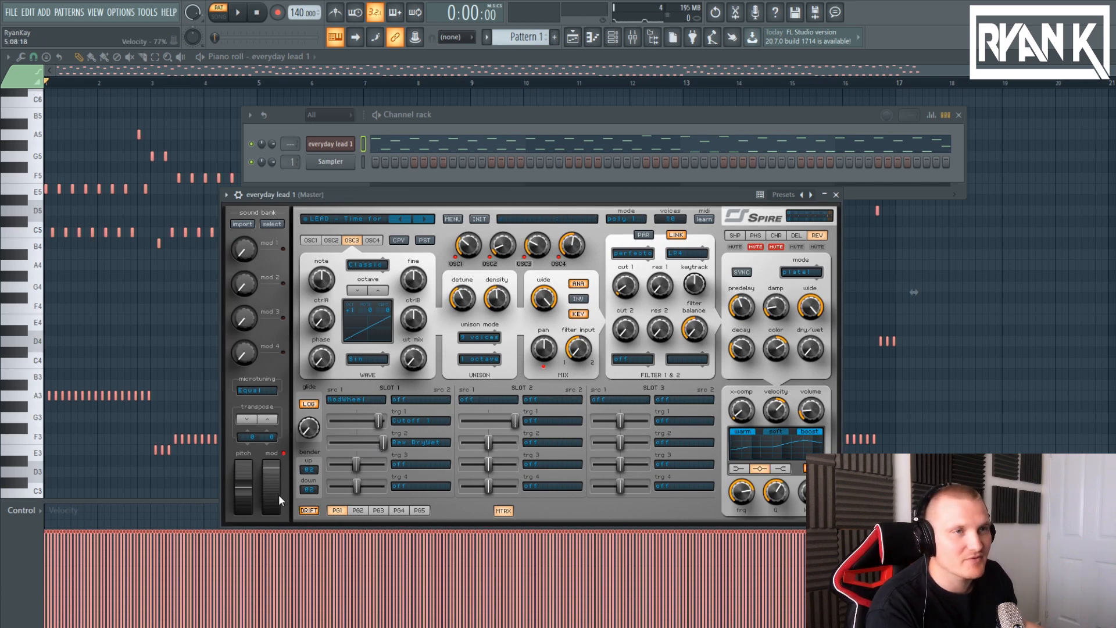
click(238, 13)
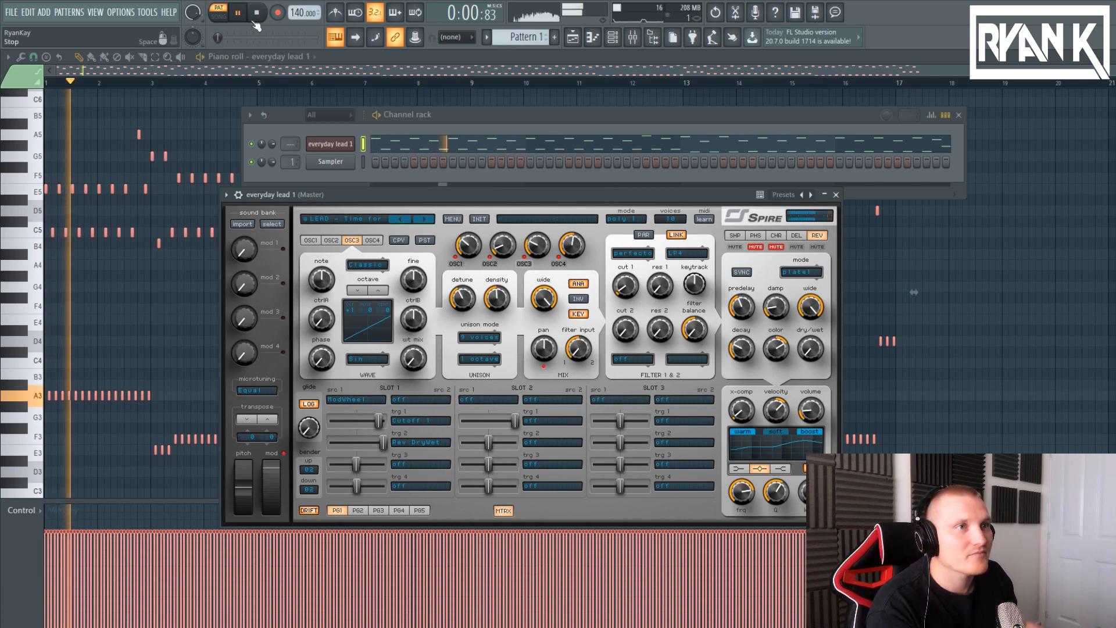
mouse_move(385, 441)
mouse_down()
mouse_move(366, 440)
mouse_move(379, 437)
mouse_move(374, 447)
mouse_up()
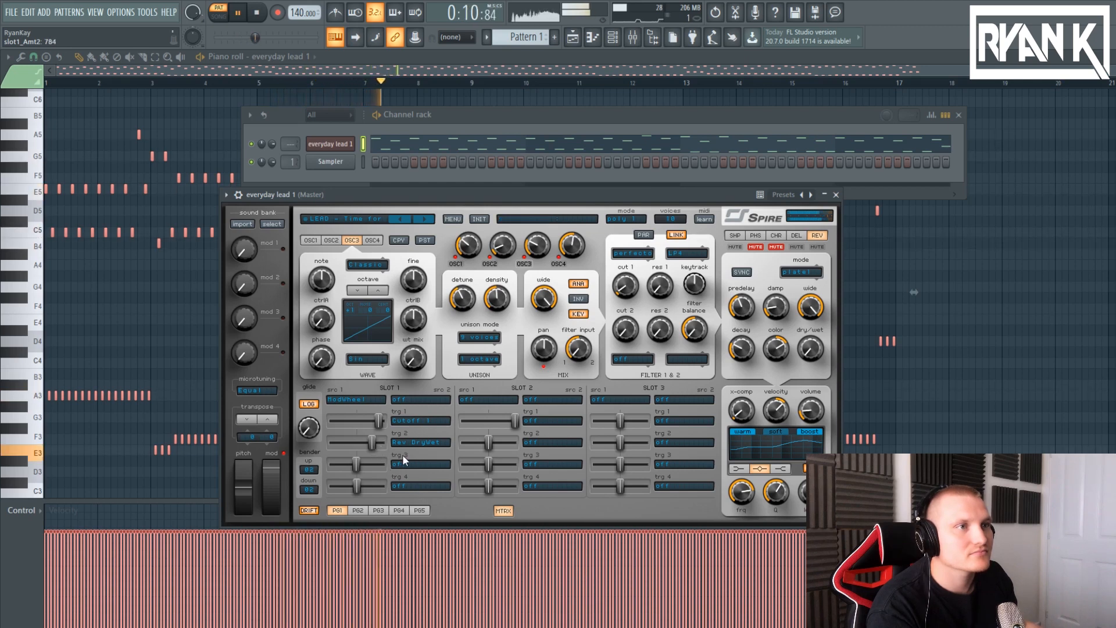
click(263, 16)
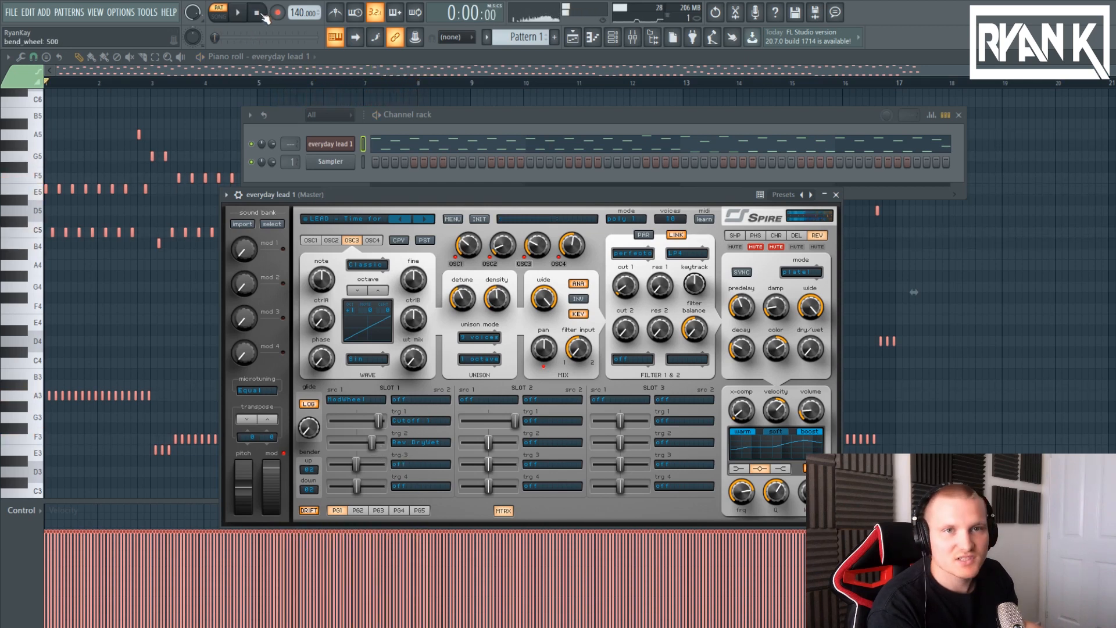
Step: Show the delay effect, assign its dry/wet as slot 1's third target, and raise that target's amount to near maximum
click(805, 237)
mouse_move(811, 340)
mouse_down()
mouse_move(811, 368)
mouse_move(810, 328)
mouse_up()
click(571, 405)
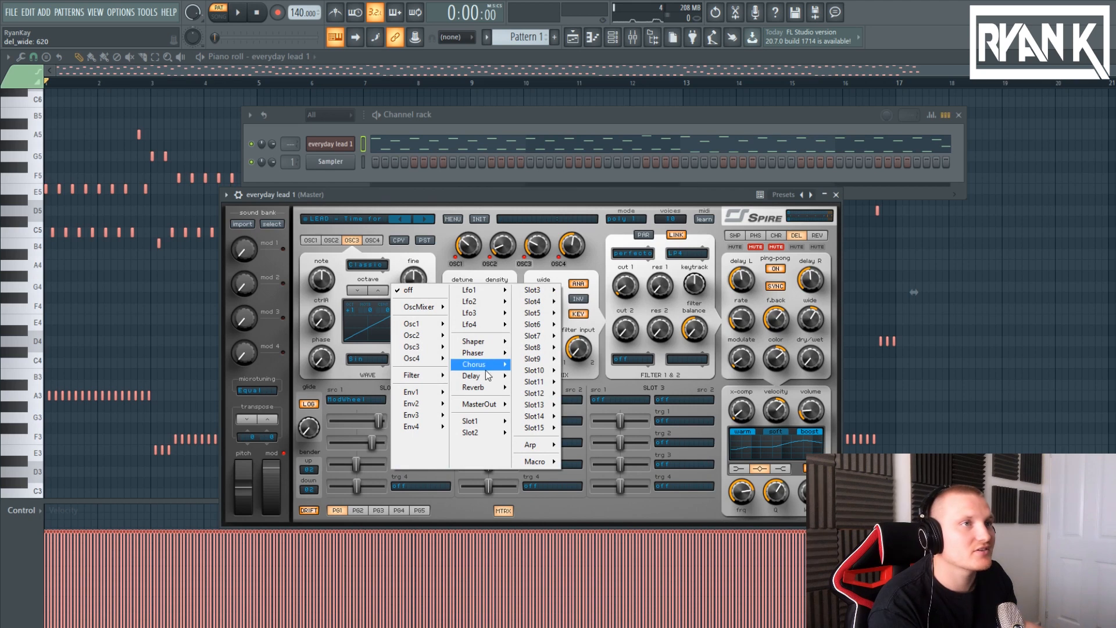
mouse_move(477, 375)
click(548, 470)
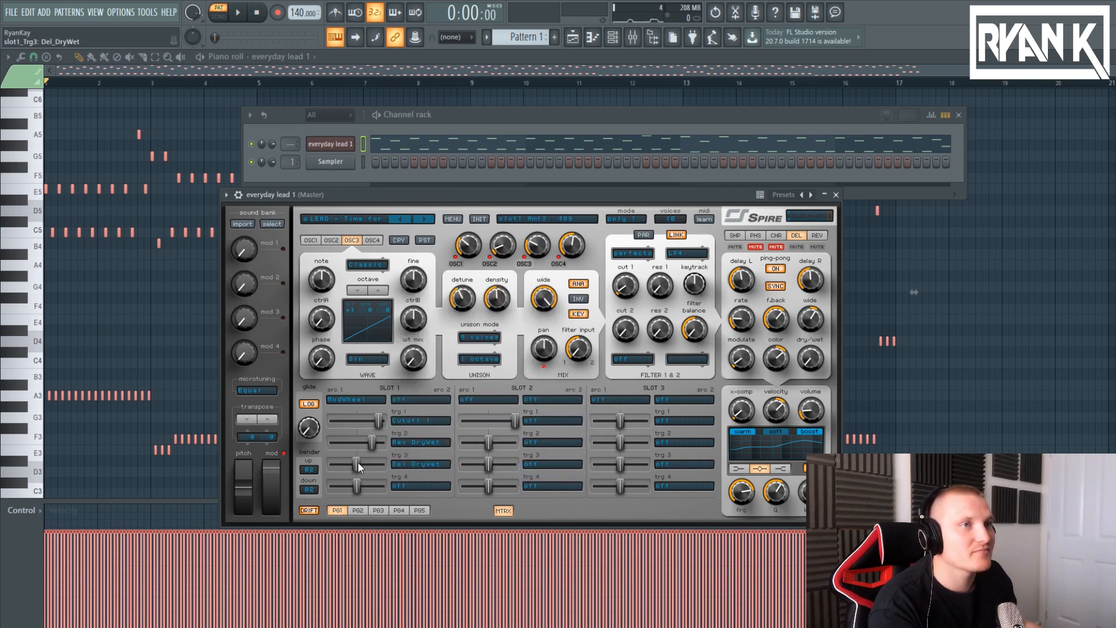
drag(357, 465, 446, 456)
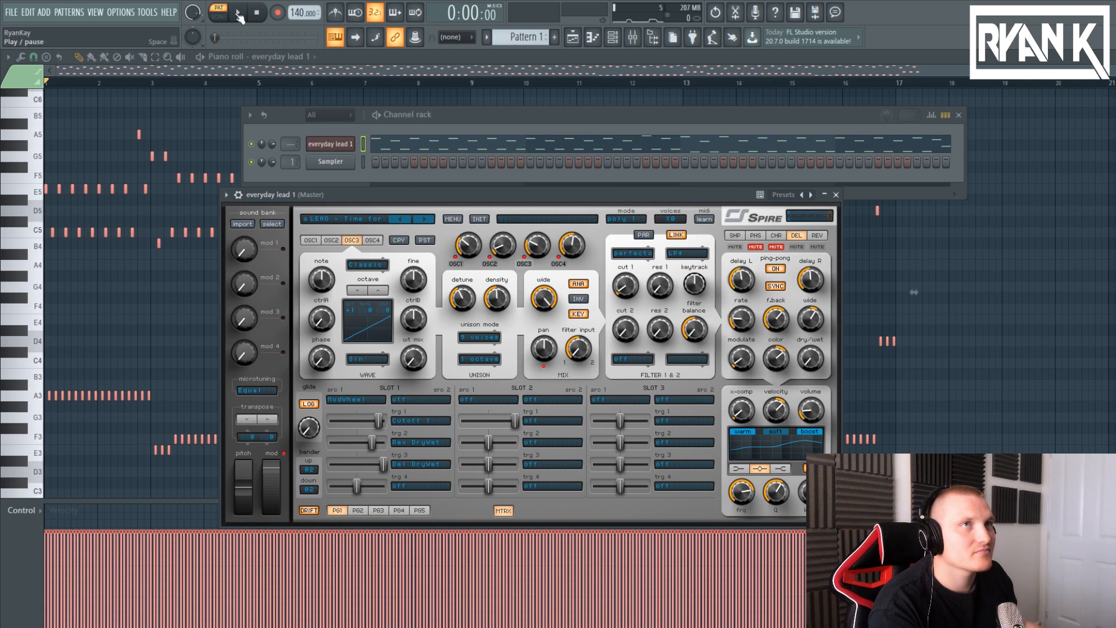
Step: Play the pattern while lowering slot 1's delay dry/wet amount and slightly reducing its reverb dry/wet amount
key(space)
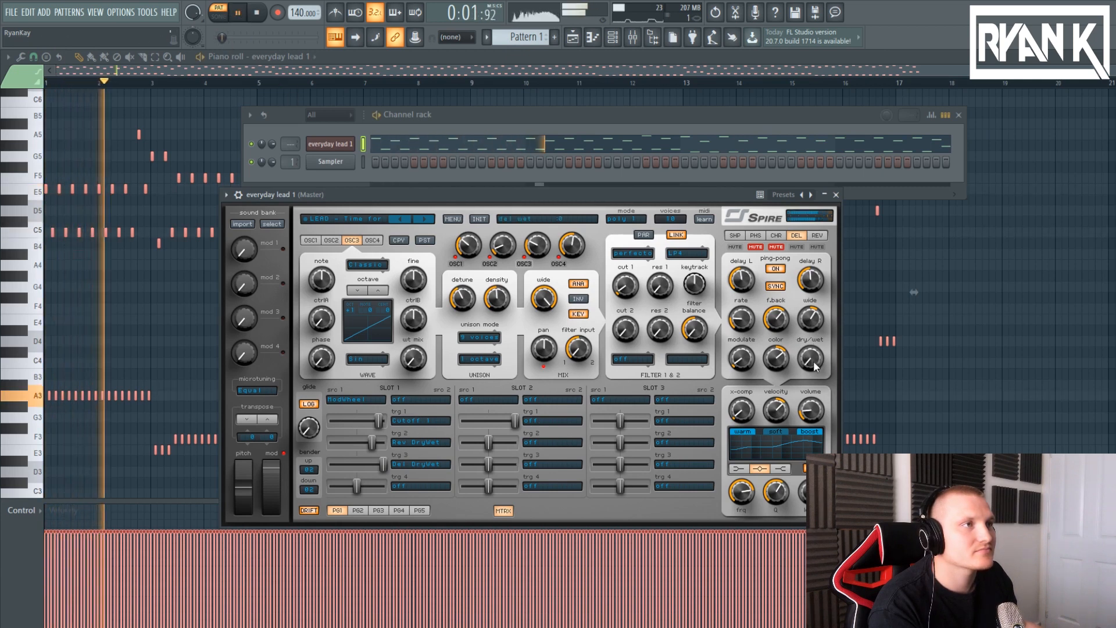
mouse_move(382, 465)
mouse_down()
mouse_move(356, 462)
mouse_move(371, 457)
mouse_up()
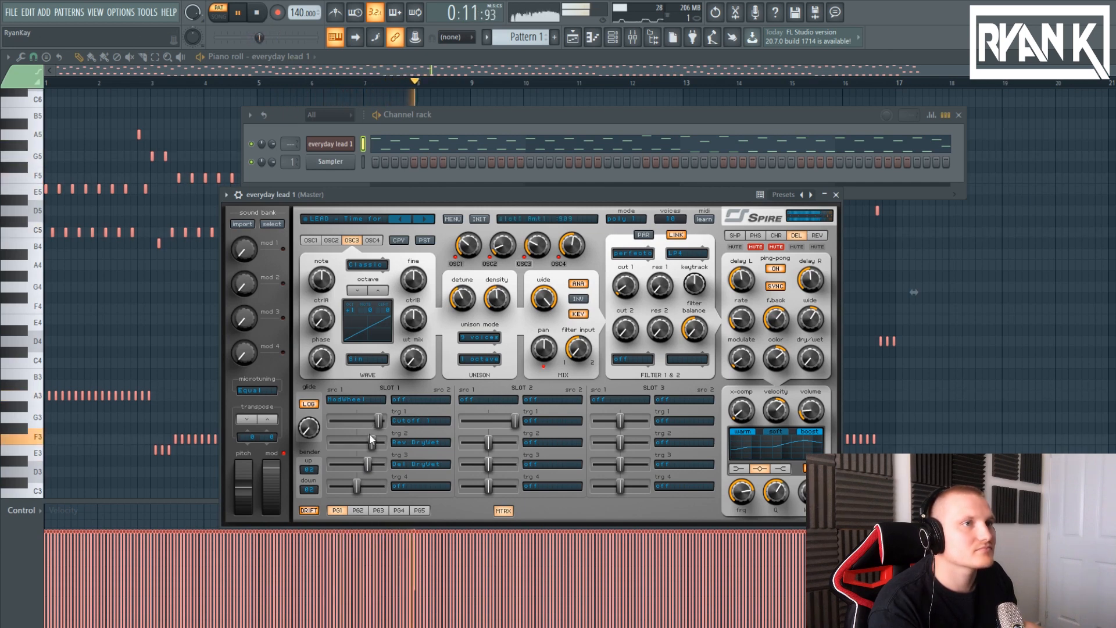
drag(370, 438, 368, 438)
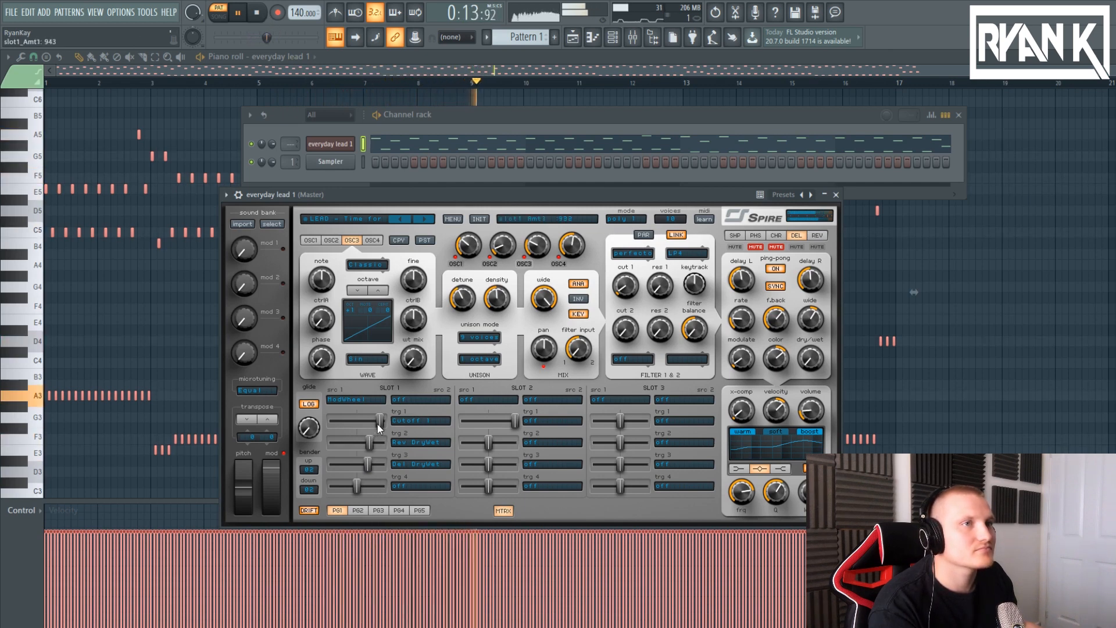
click(258, 14)
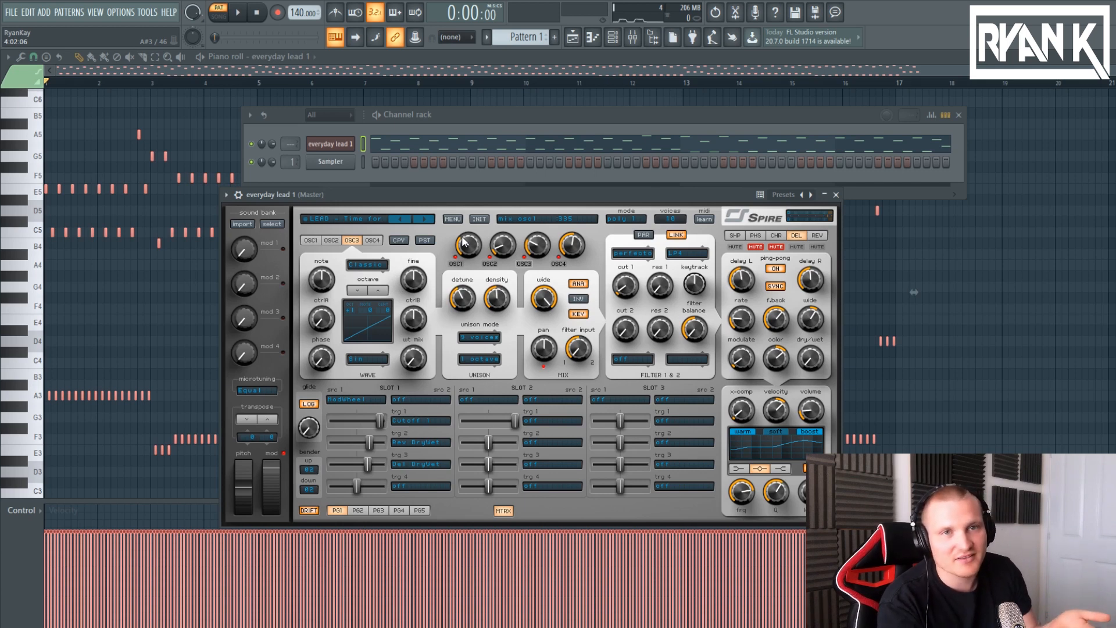
Step: Assign Osc1 Amp as slot 1's fourth target and set its amount to 682 during playback
click(413, 487)
mouse_move(421, 329)
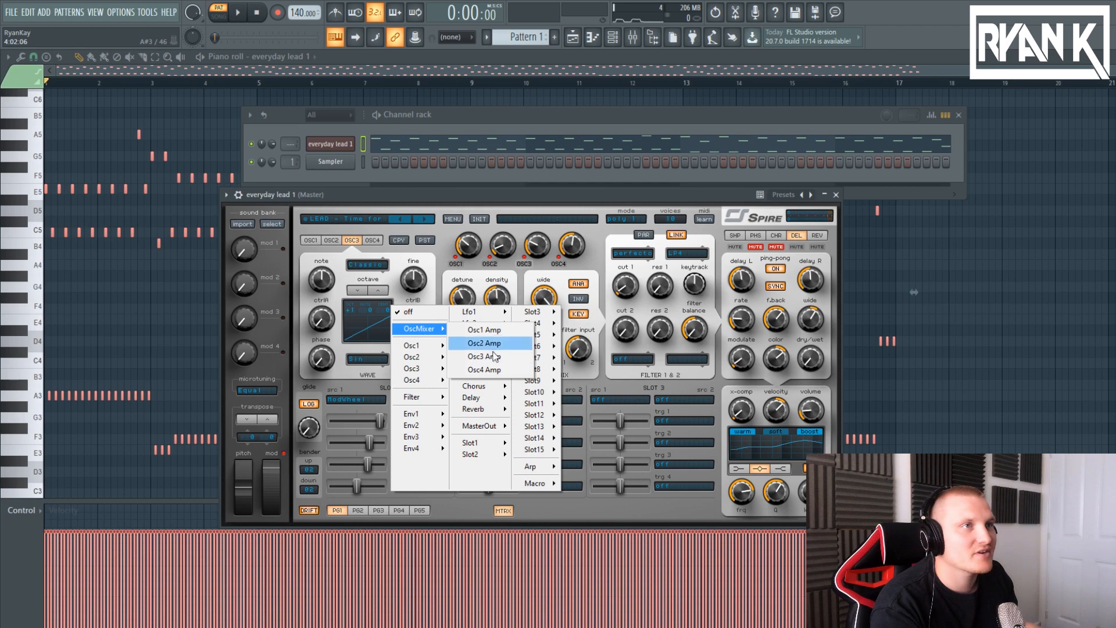
click(488, 330)
drag(537, 256, 544, 254)
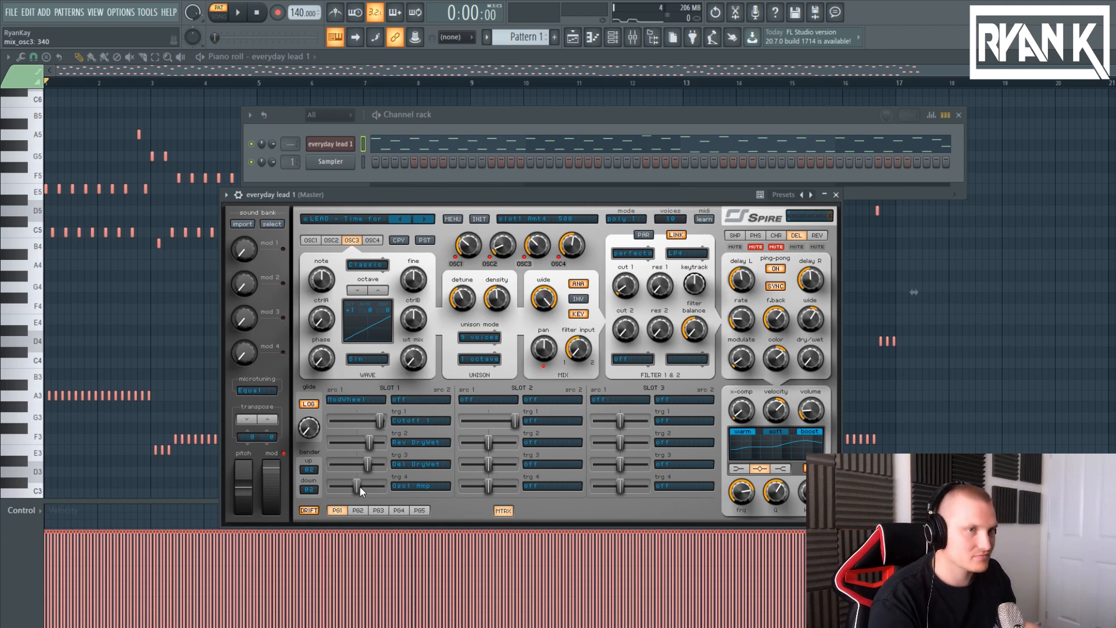
key(space)
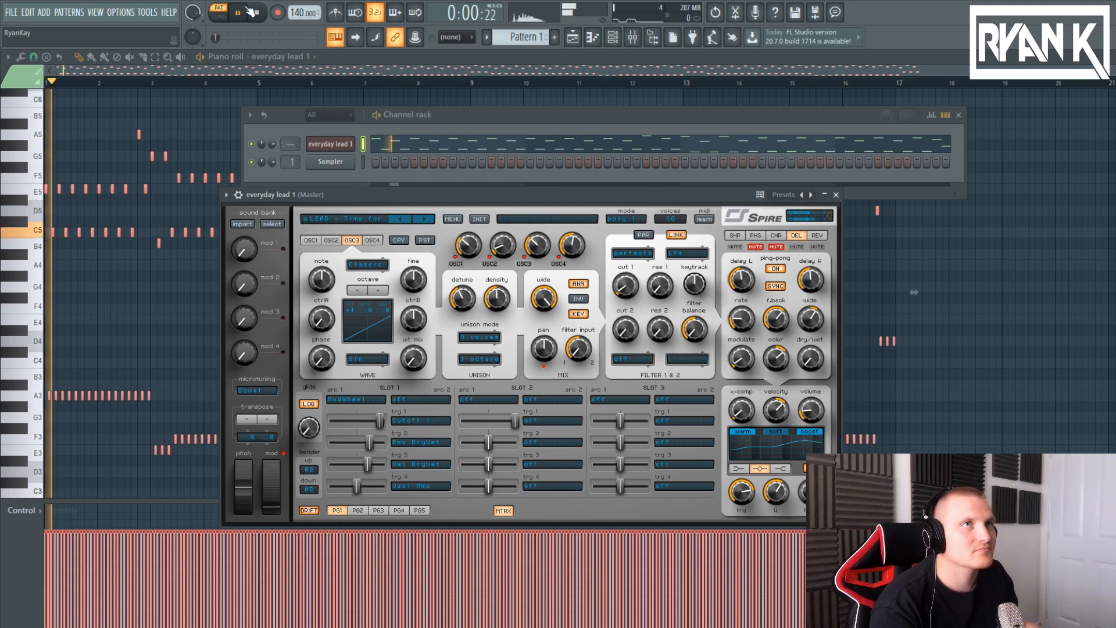
drag(364, 492, 370, 488)
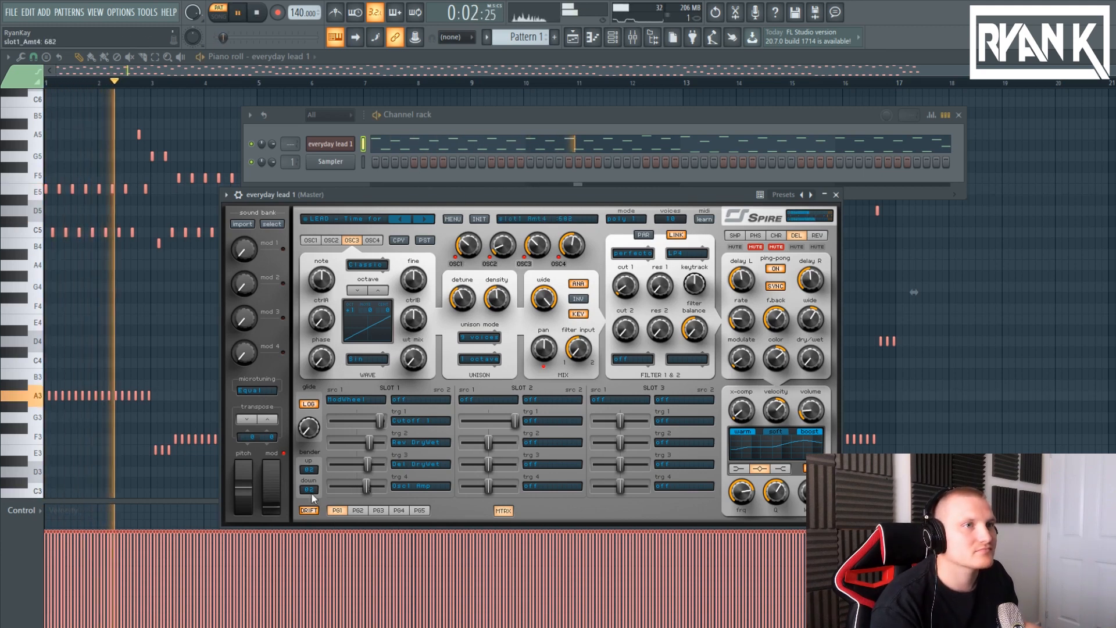
Step: Audition all four modulation targets by sweeping the mod wheel up to 1000 during playback
drag(272, 497, 282, 273)
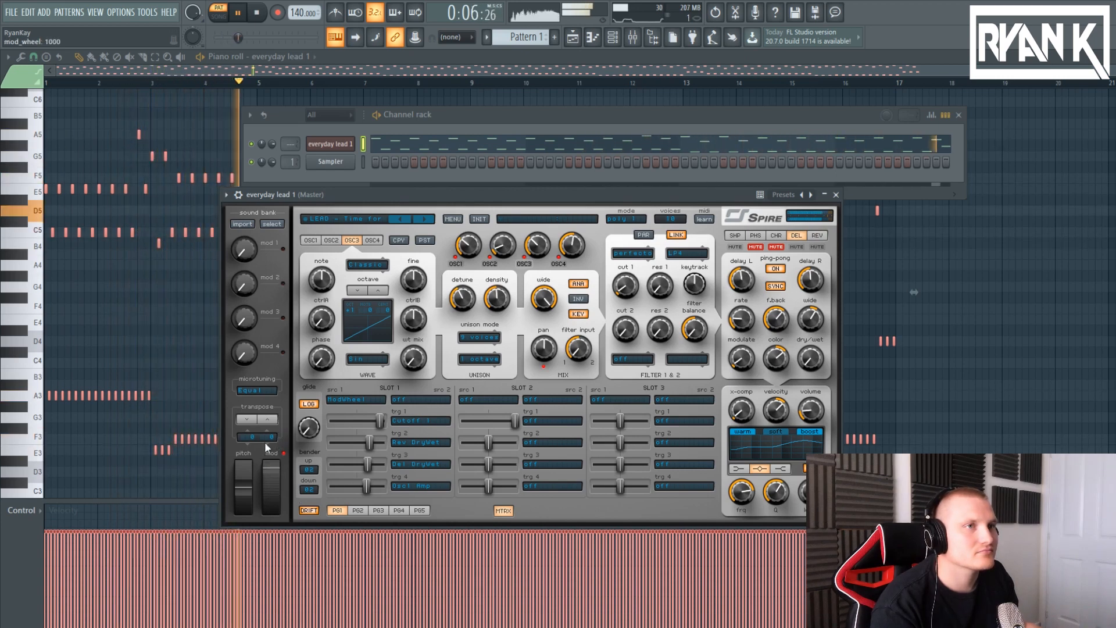
drag(272, 477, 283, 444)
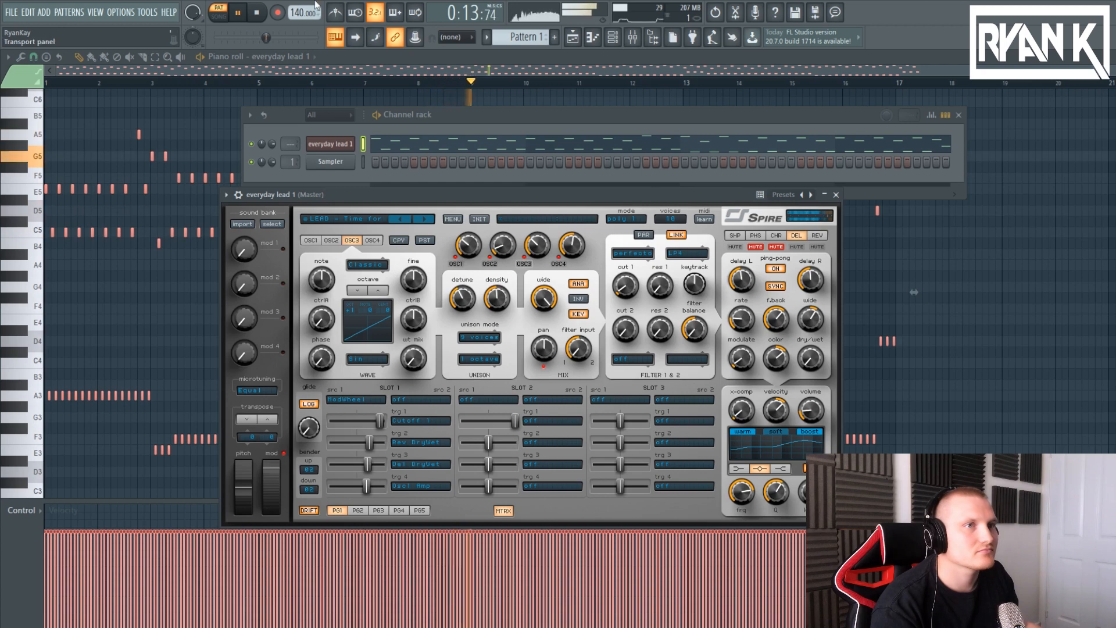
click(269, 14)
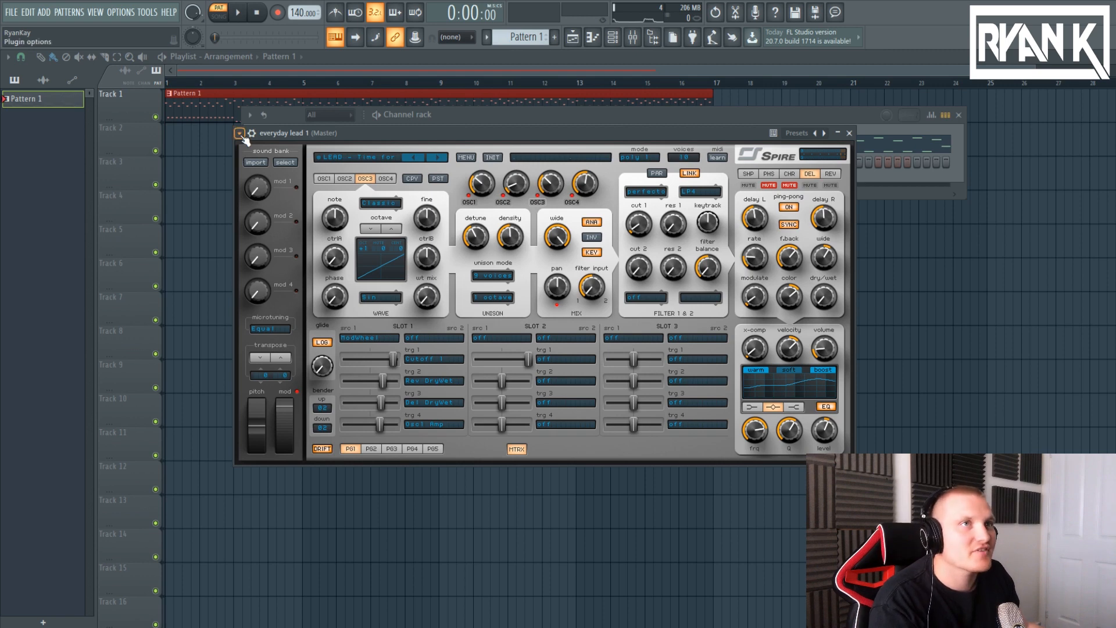
Step: Browse the Spire channel's parameters and create an automation clip for mod_wheel
click(240, 134)
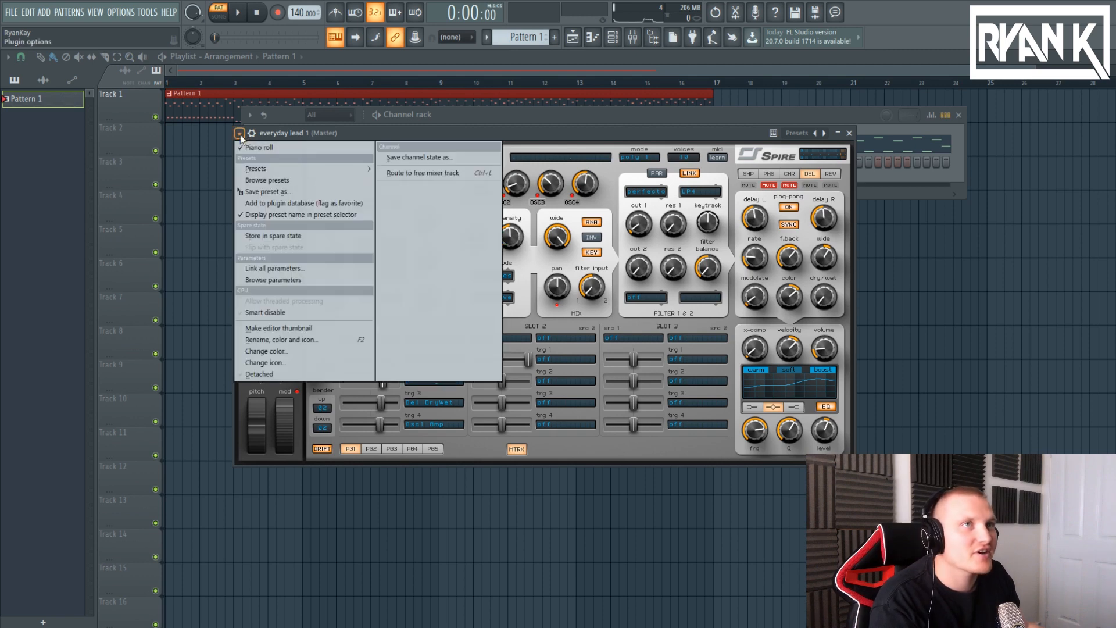
click(259, 280)
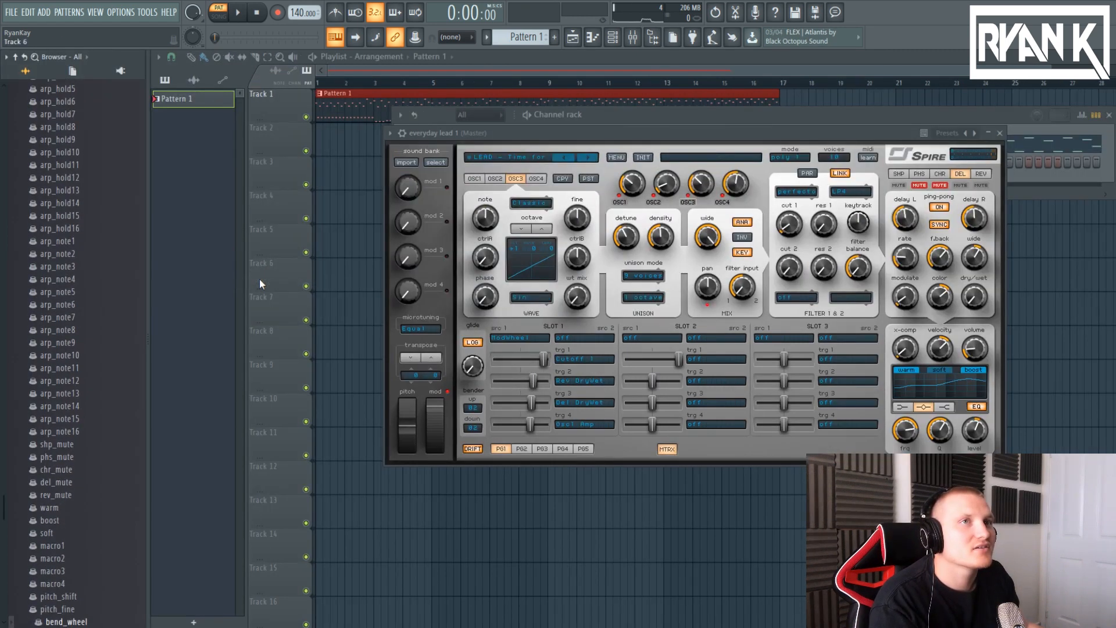
click(431, 412)
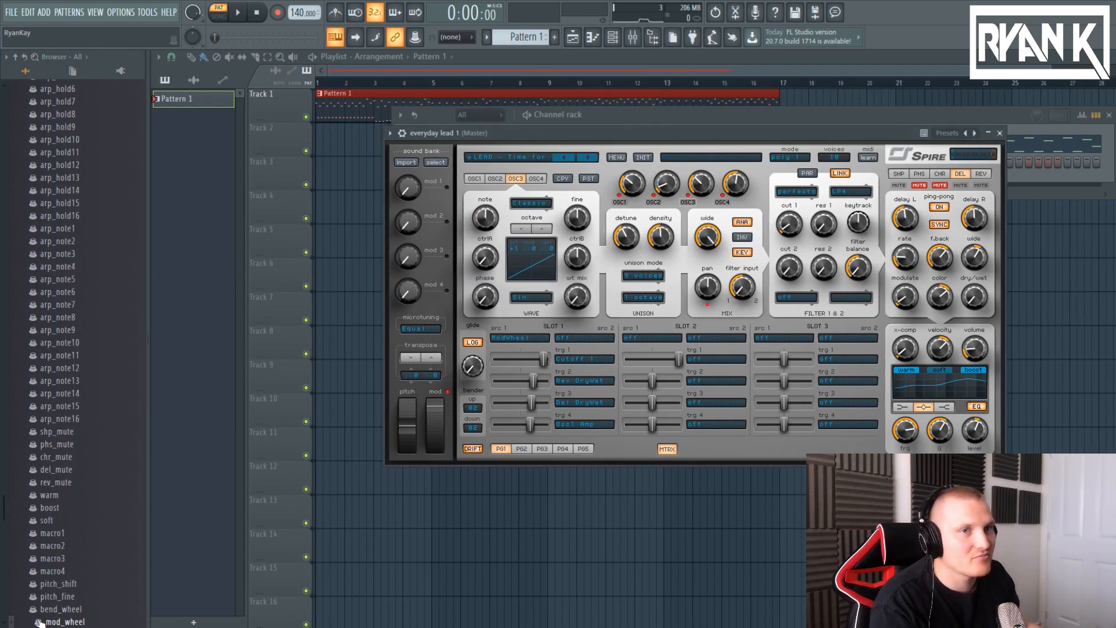
right_click(58, 622)
click(117, 520)
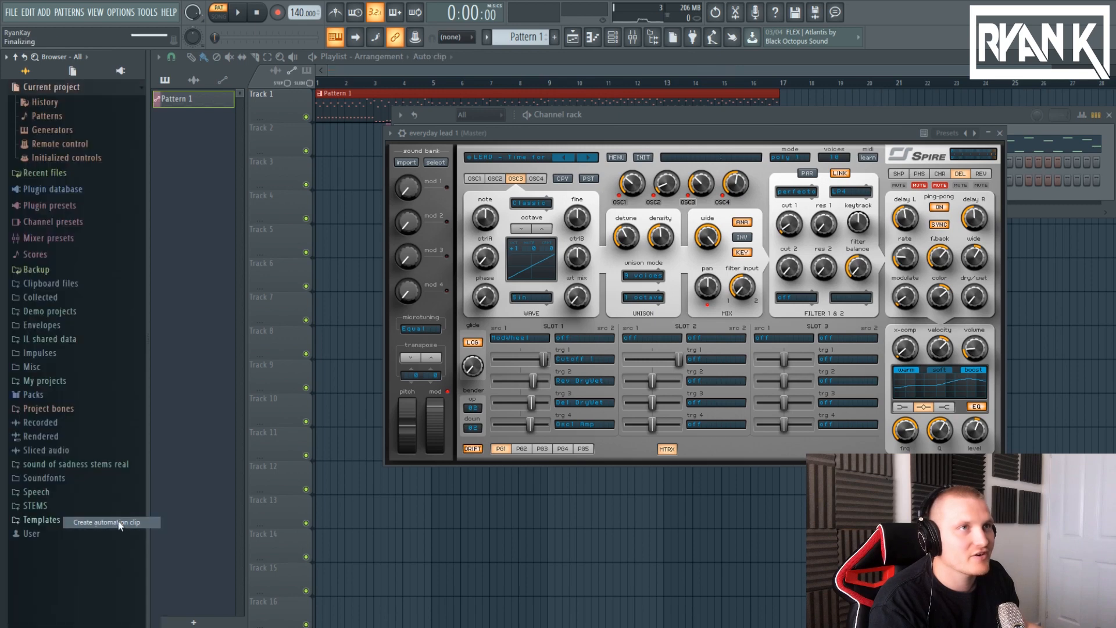
Step: Shape the mod_wheel automation clip into a ramp rising from 0 across the pattern and audition it in song mode
click(411, 69)
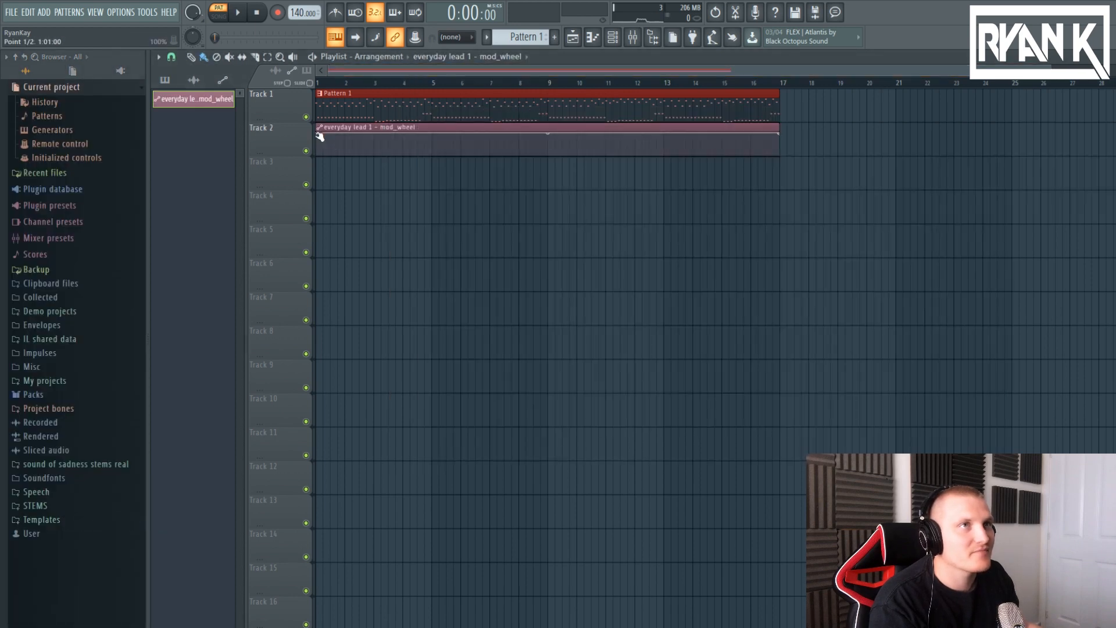
key(space)
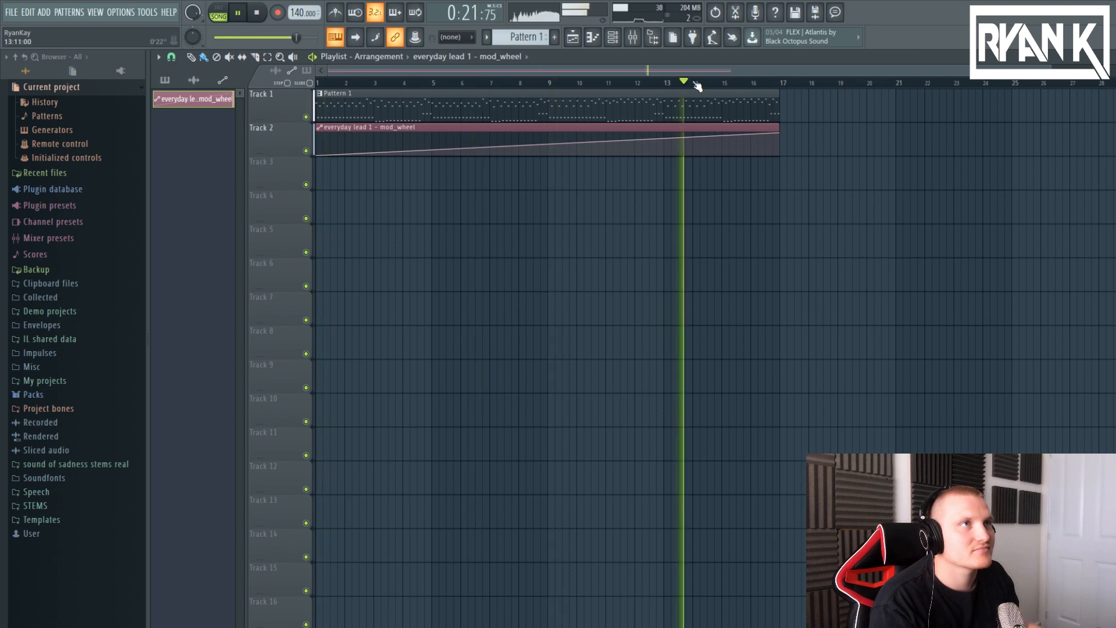
click(259, 15)
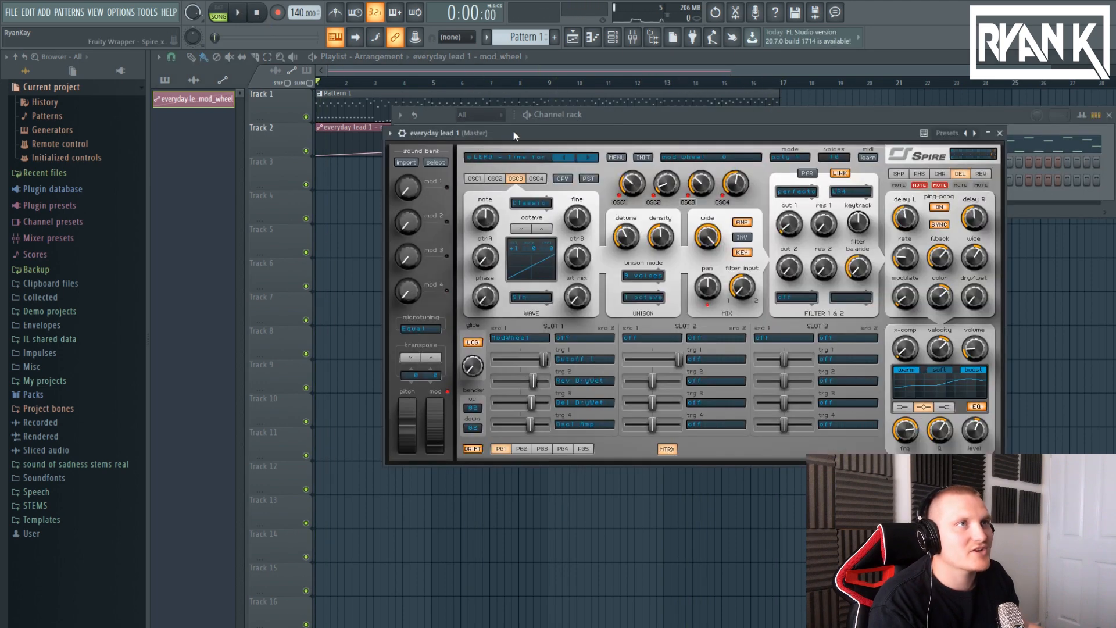
Step: Move the Spire window and the channel rack away from the playlist clips
drag(514, 130, 559, 159)
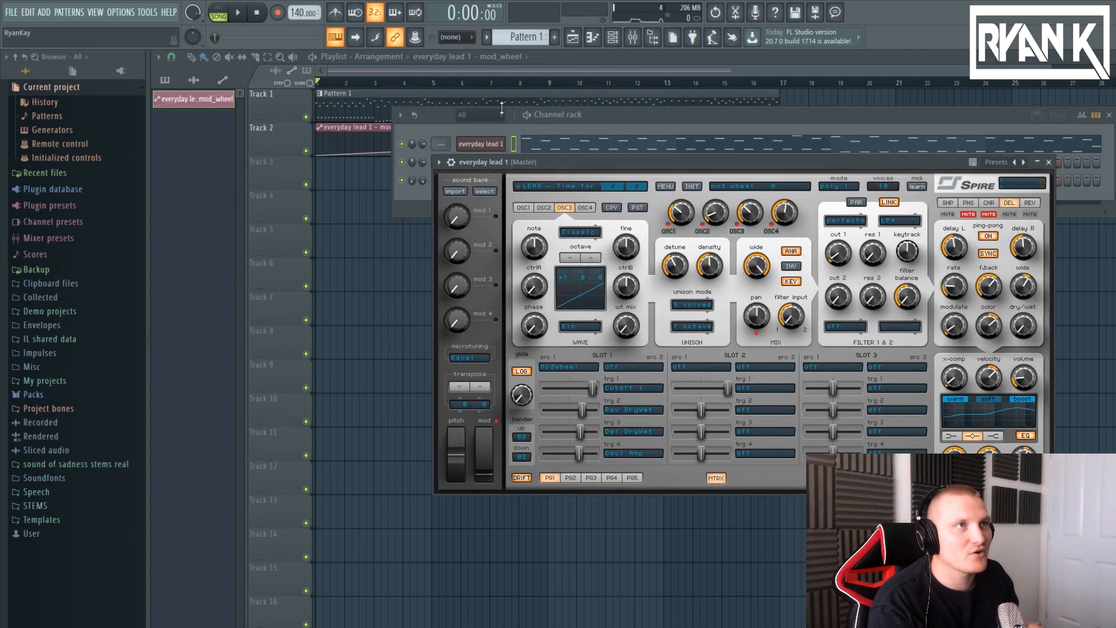
drag(669, 116, 759, 300)
drag(648, 163, 778, 141)
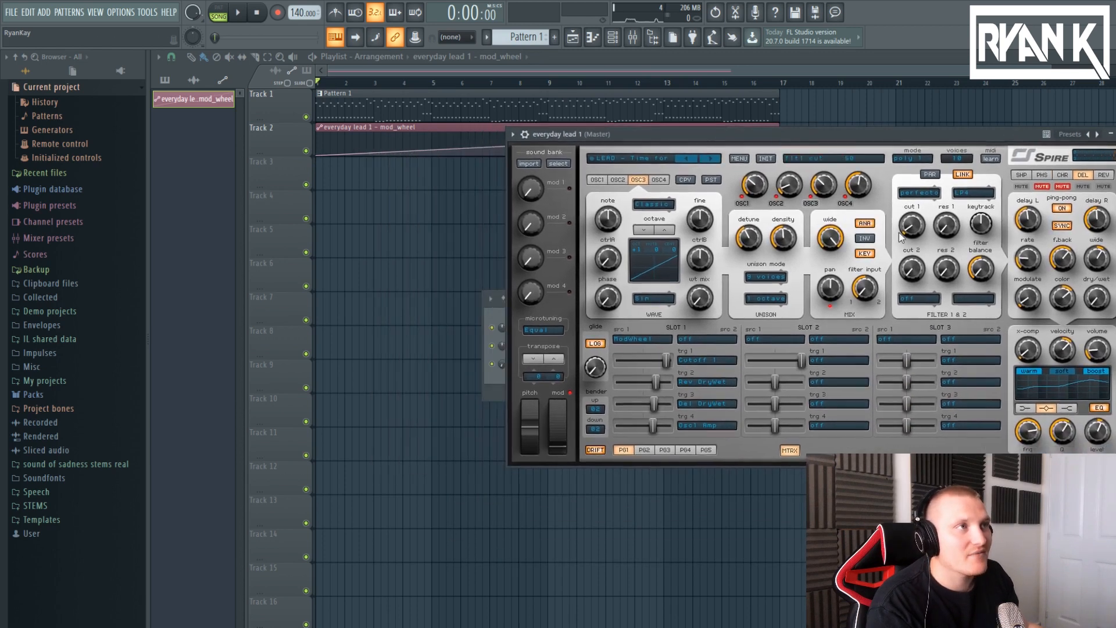